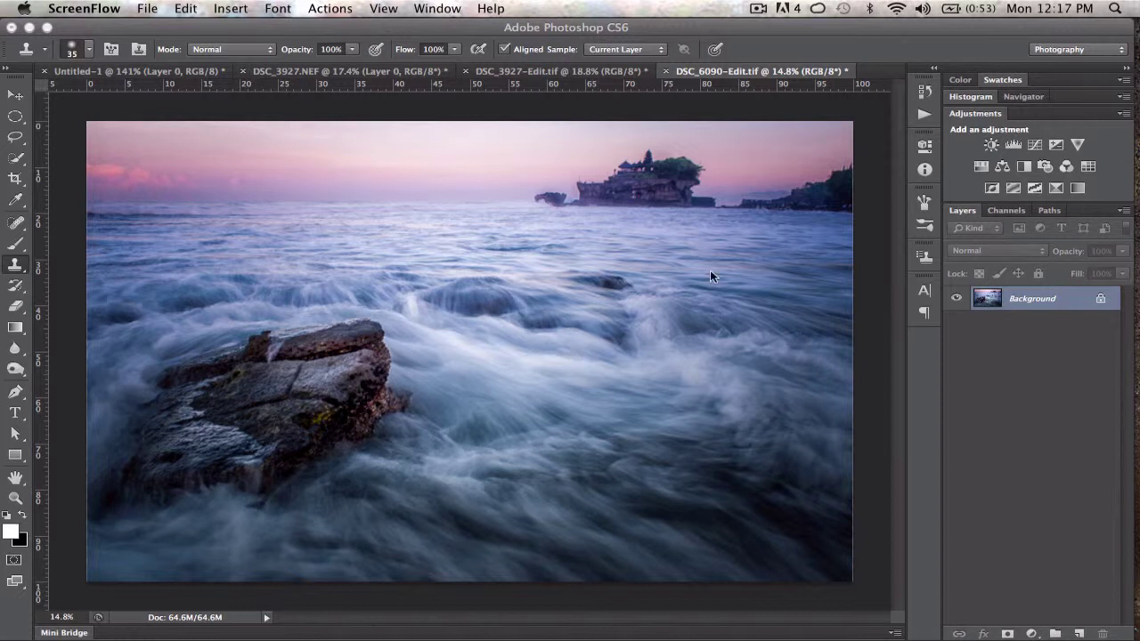
Unlock the Background layer by dragging its lock to the trash, making it Layer 0.
{"action": "left_click", "coordinate": [622, 29]}
{"action": "left_click_drag", "start_coordinate": [624, 28], "coordinate": [627, 30]}
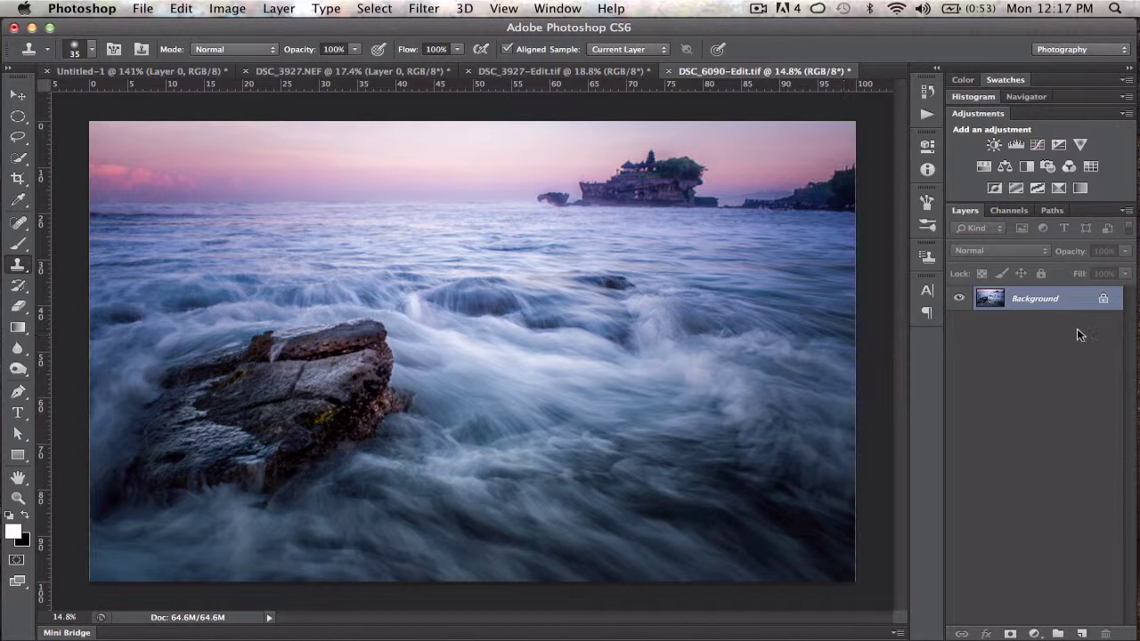
{"action": "left_click_drag", "start_coordinate": [1104, 301], "coordinate": [1105, 633]}
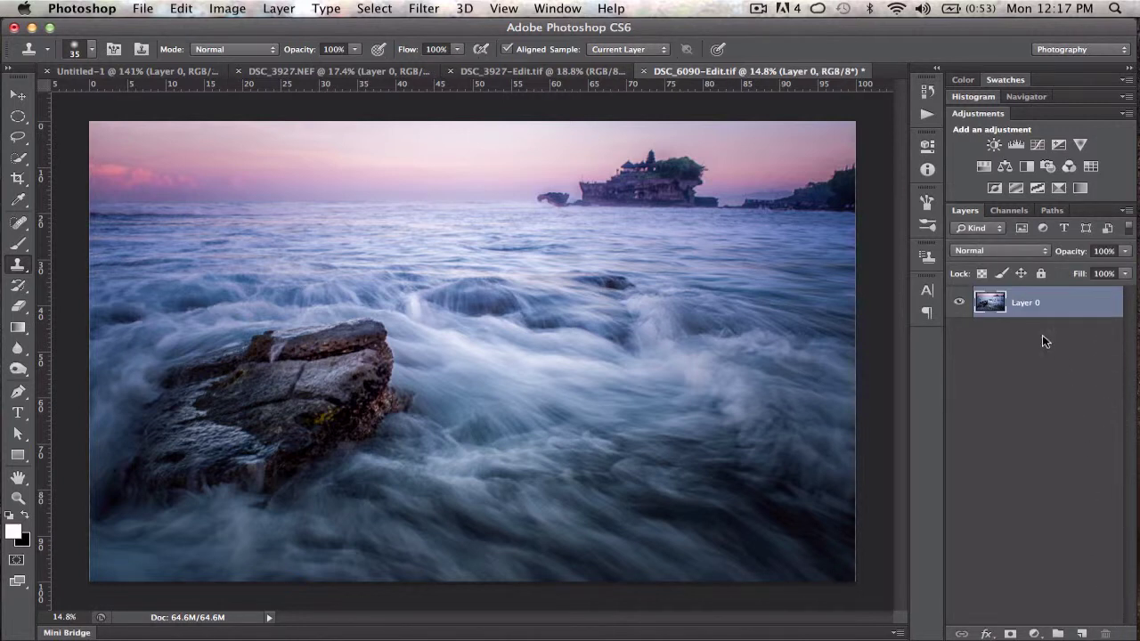
Bring up the Unsharp Mask dialog from Filter > Sharpen.
{"action": "left_click", "coordinate": [378, 9]}
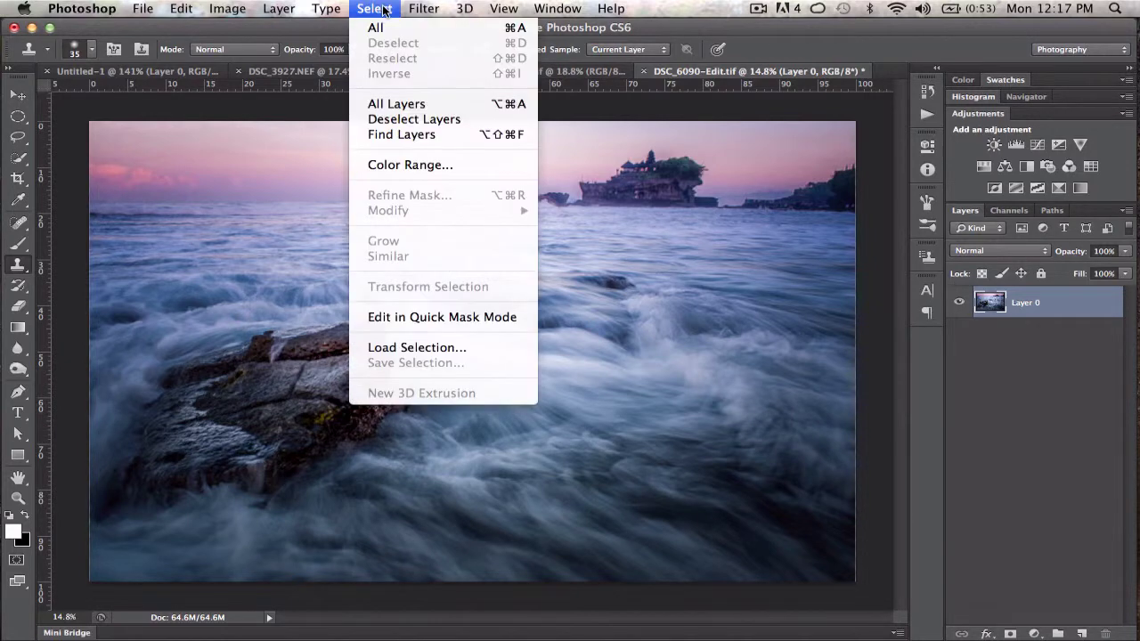
{"action": "mouse_move", "coordinate": [413, 8]}
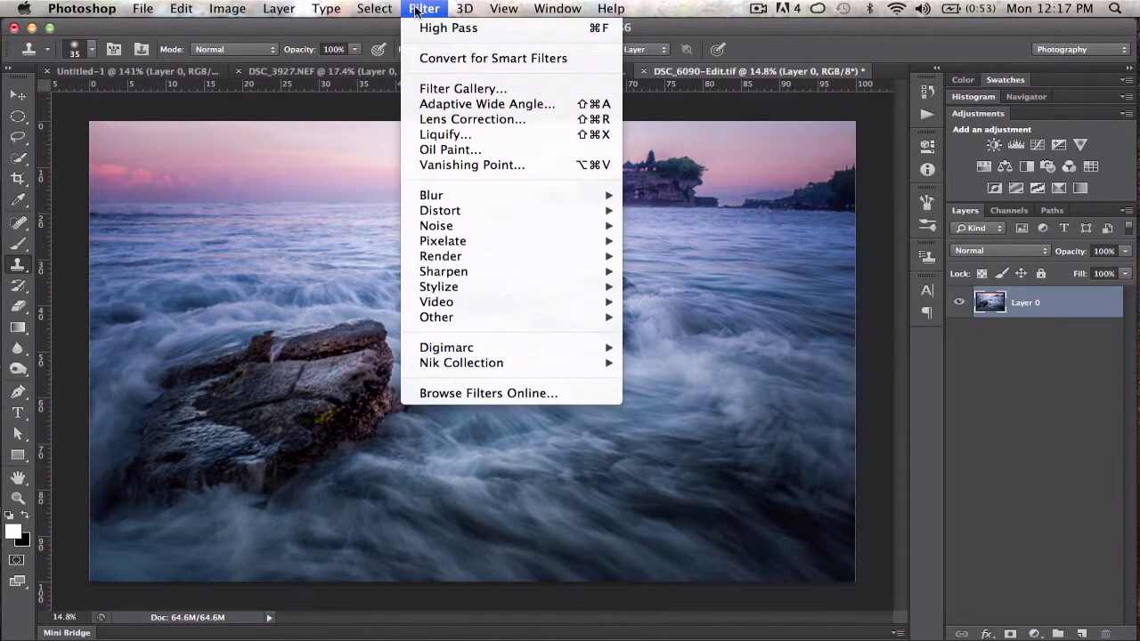
{"action": "mouse_move", "coordinate": [476, 271]}
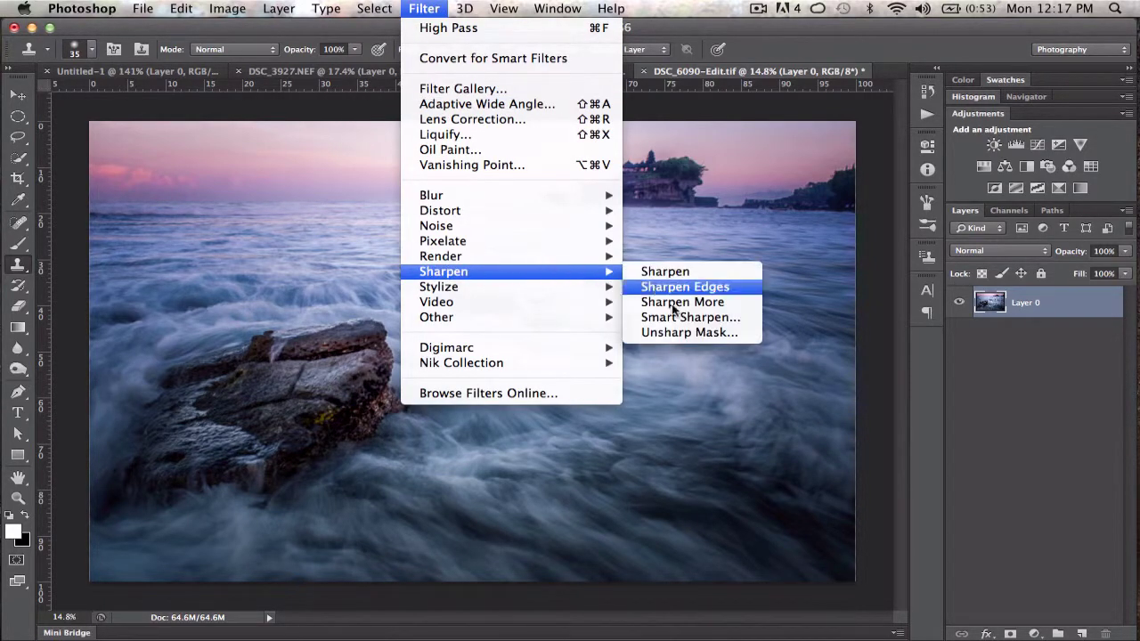
{"action": "left_click", "coordinate": [677, 332]}
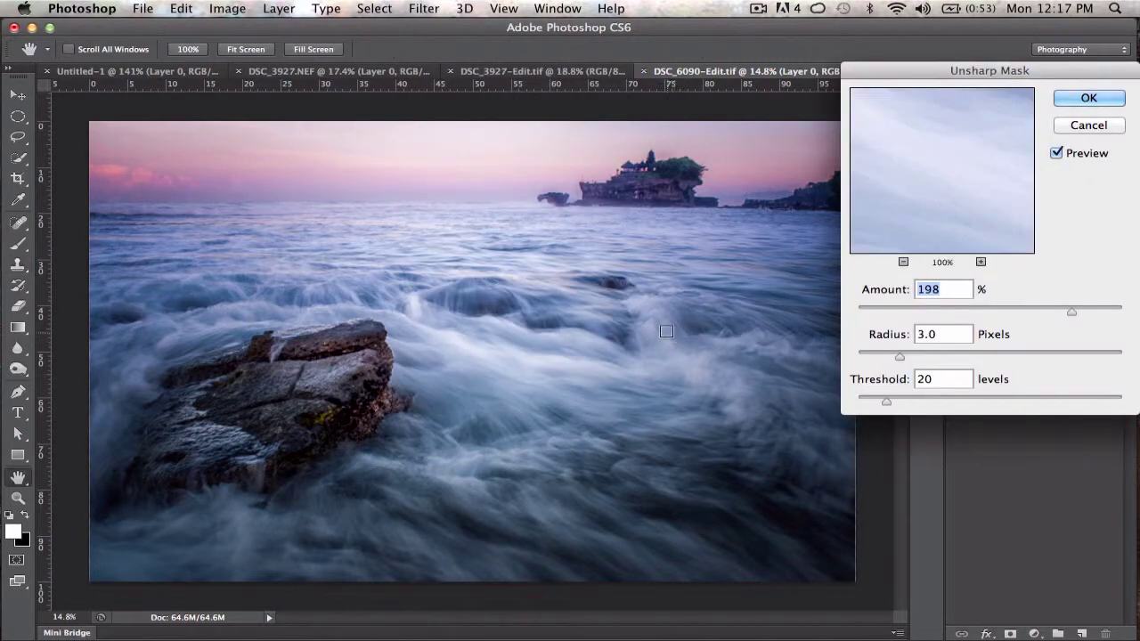
Zoom in on the rock and set Unsharp Mask to Amount 188%, Radius 3.0 pixels.
{"action": "left_click", "coordinate": [345, 392], "text": "super"}
{"action": "left_click", "coordinate": [393, 367], "text": "super"}
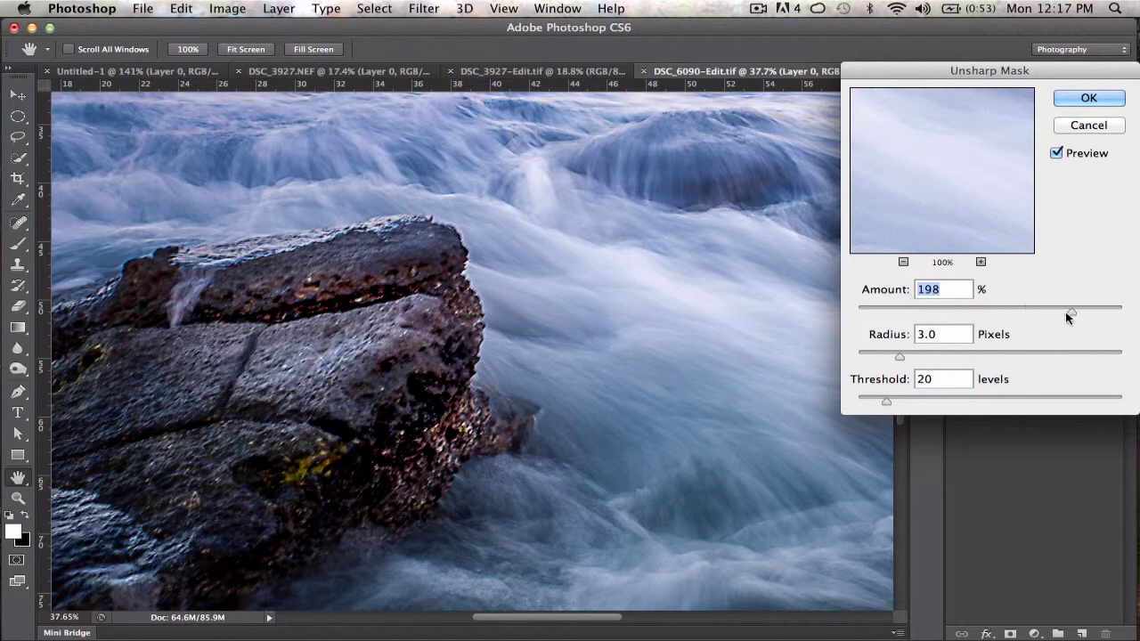
{"action": "left_click_drag", "start_coordinate": [1067, 312], "coordinate": [1063, 314]}
{"action": "left_click_drag", "start_coordinate": [898, 357], "coordinate": [965, 356]}
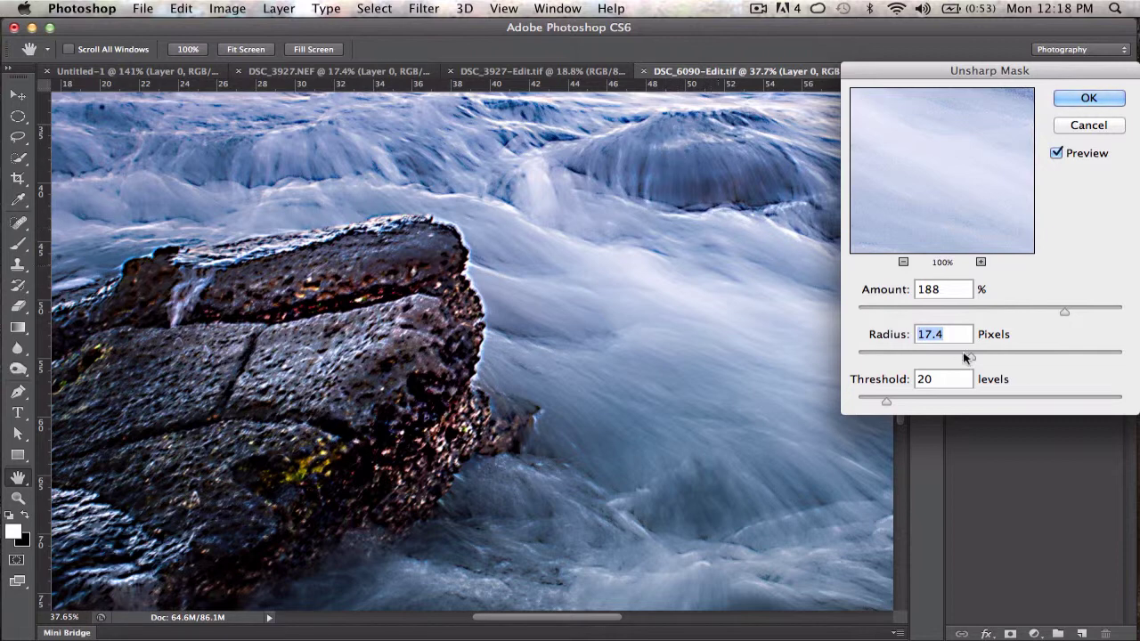
{"action": "left_click_drag", "start_coordinate": [967, 357], "coordinate": [900, 359]}
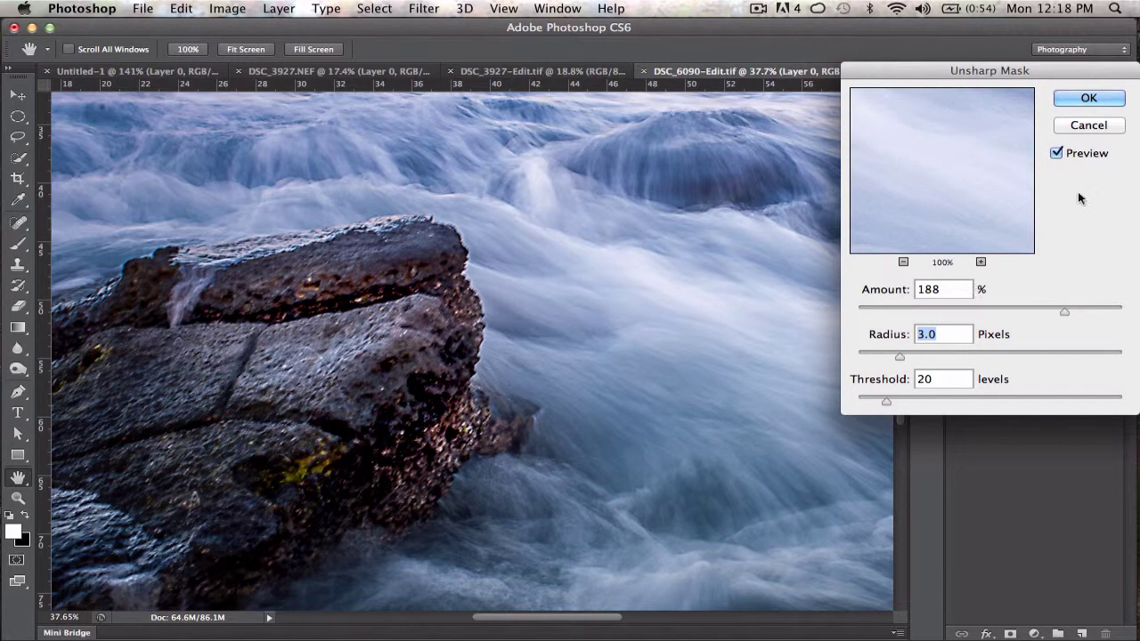
Compare with Preview on and off, then apply the Unsharp Mask with Threshold 20.
{"action": "left_click", "coordinate": [1057, 155]}
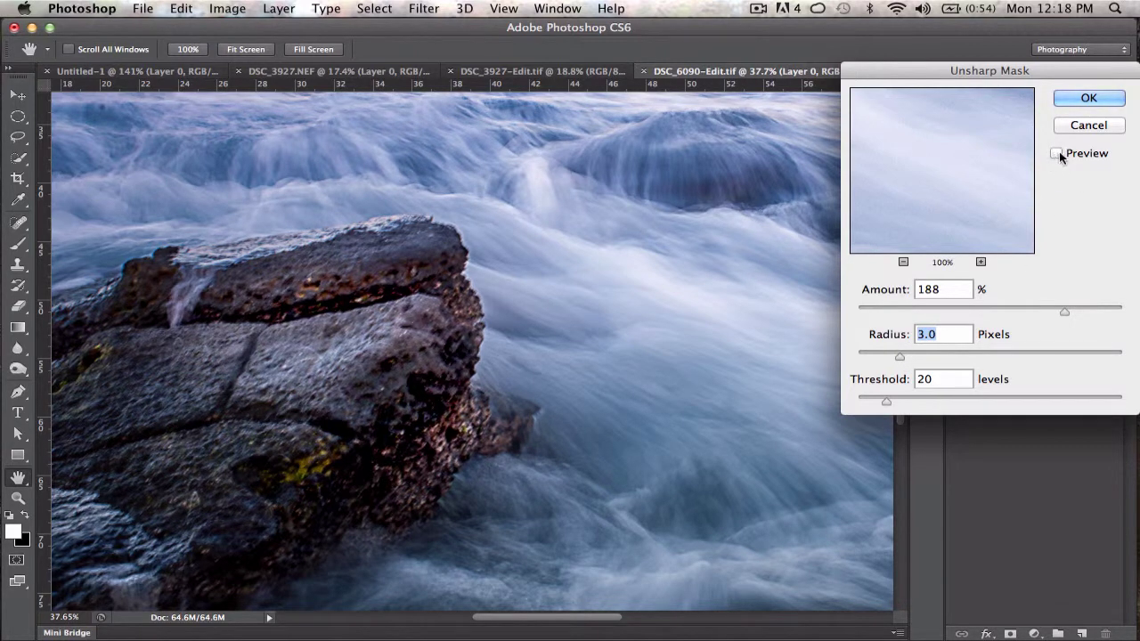
{"action": "left_click", "coordinate": [1057, 155]}
{"action": "left_click", "coordinate": [1057, 155]}
{"action": "left_click", "coordinate": [1057, 155]}
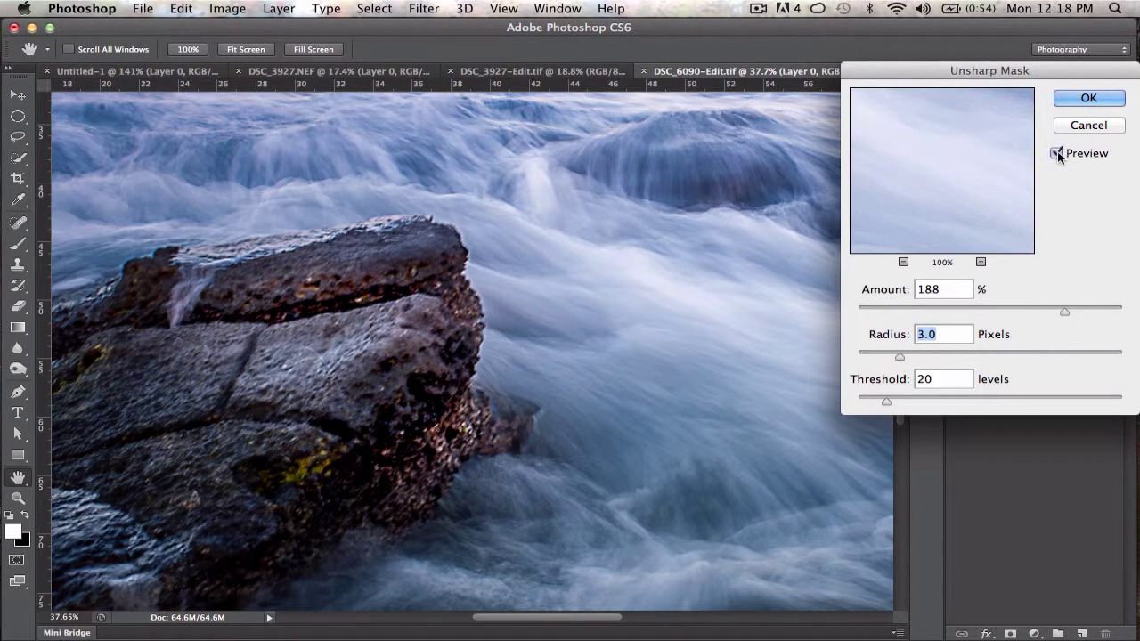
{"action": "left_click", "coordinate": [1088, 99]}
Zoom out to show the whole seascape photo.
{"action": "key", "text": "s"}
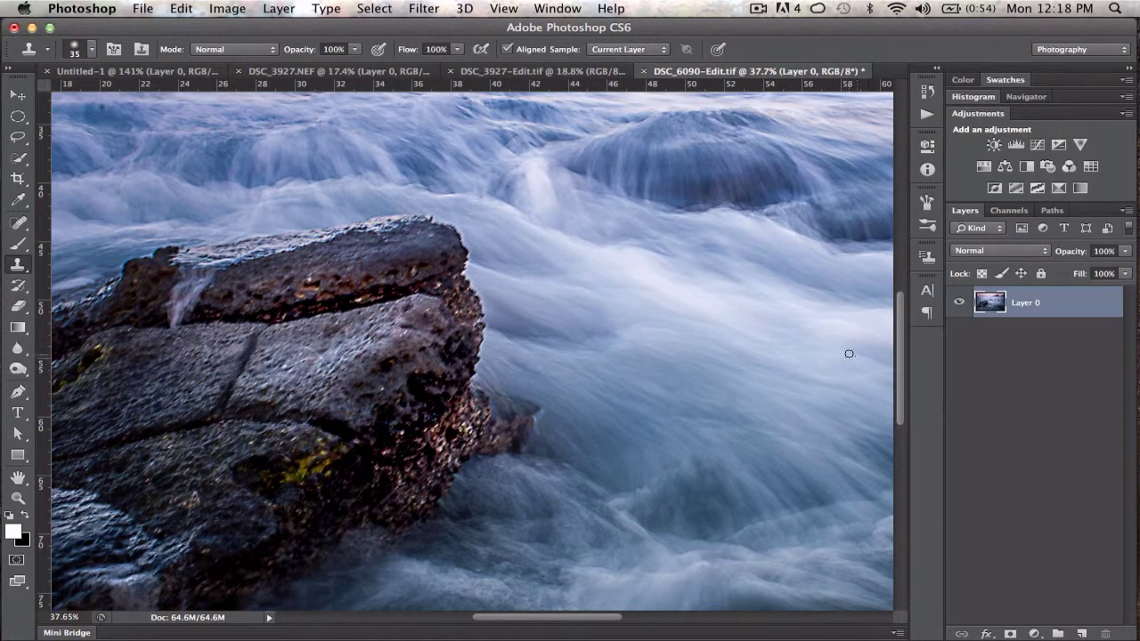
{"action": "left_click", "coordinate": [541, 356], "text": "alt"}
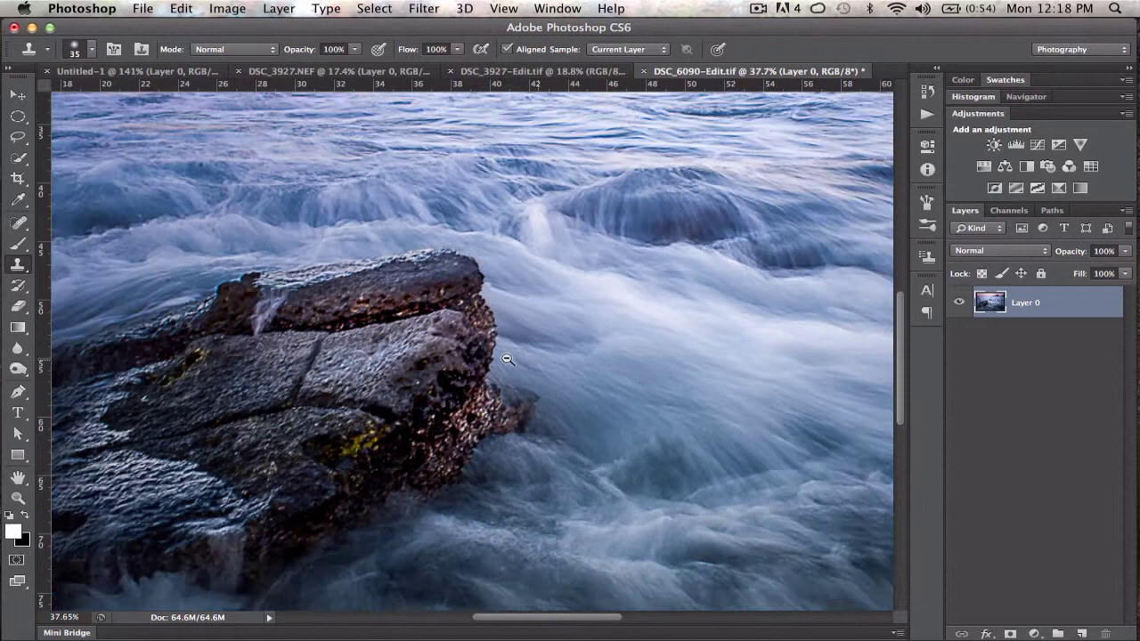
{"action": "left_click", "coordinate": [466, 355], "text": "alt"}
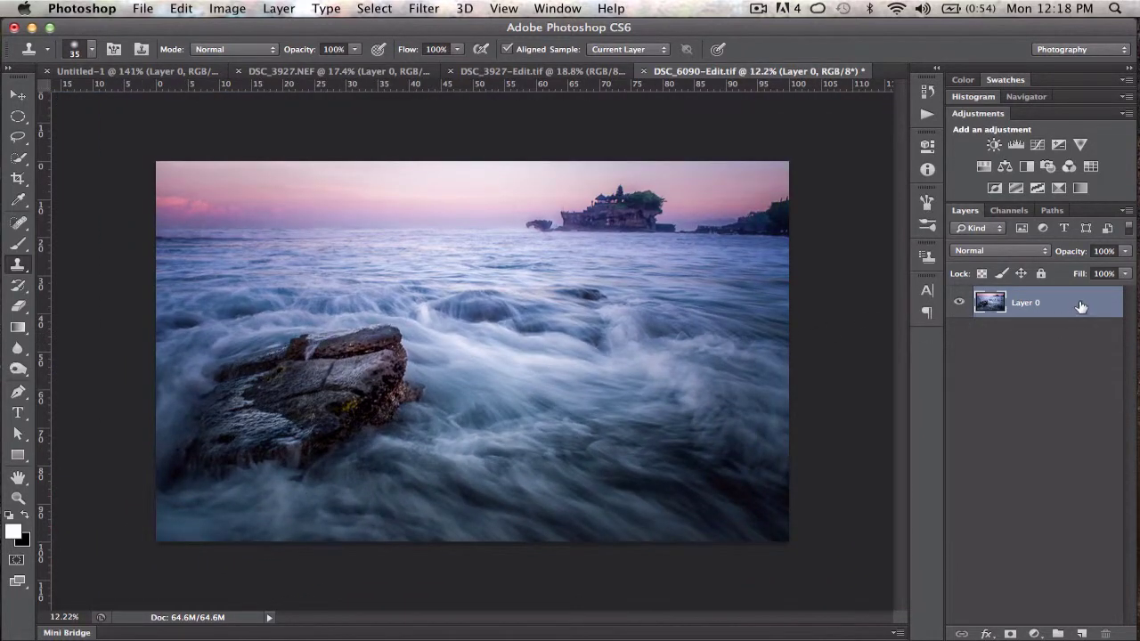
Duplicate Layer 0 into Layer 0 copy and toggle the copy's visibility to compare.
{"action": "left_click_drag", "start_coordinate": [1078, 307], "coordinate": [1082, 632]}
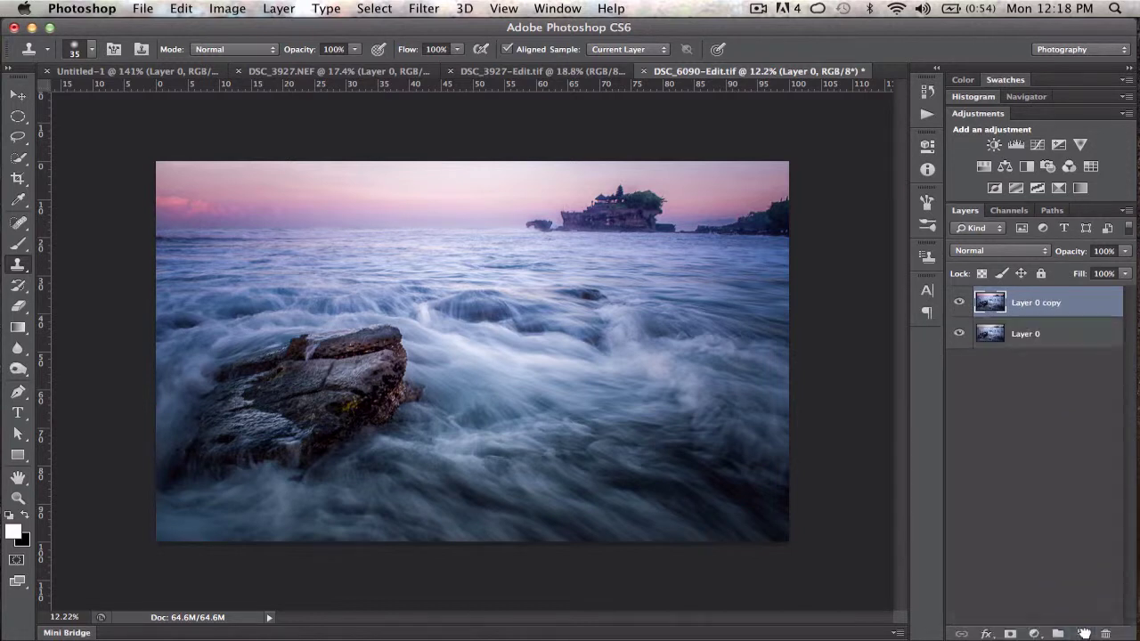
{"action": "left_click", "coordinate": [960, 302]}
{"action": "left_click", "coordinate": [960, 304]}
{"action": "left_click", "coordinate": [960, 305]}
{"action": "left_click", "coordinate": [960, 304]}
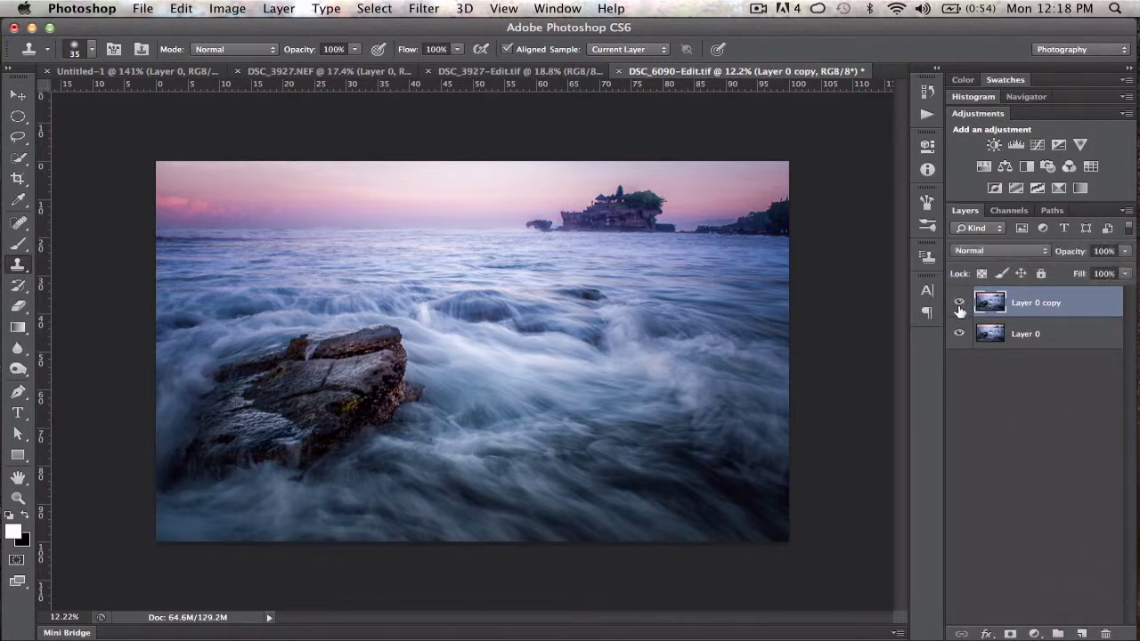
{"action": "scroll", "coordinate": [516, 355], "scroll_direction": "up", "scroll_amount": 2}
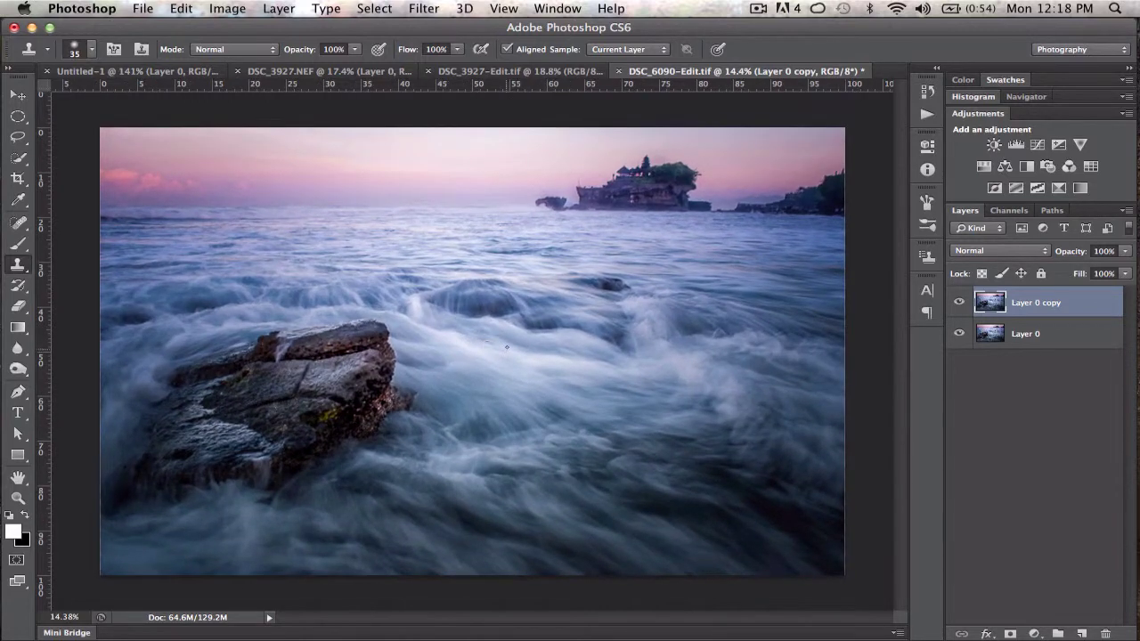
Open the High Pass filter from Filter > Other.
{"action": "left_click", "coordinate": [419, 8]}
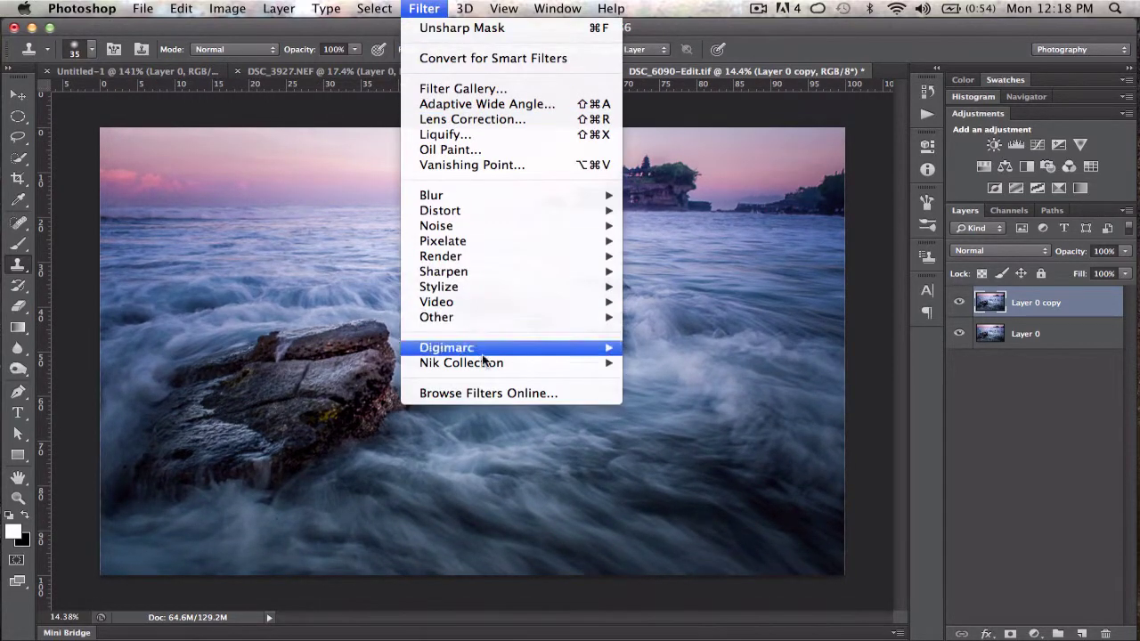
{"action": "mouse_move", "coordinate": [475, 321]}
{"action": "left_click", "coordinate": [674, 332]}
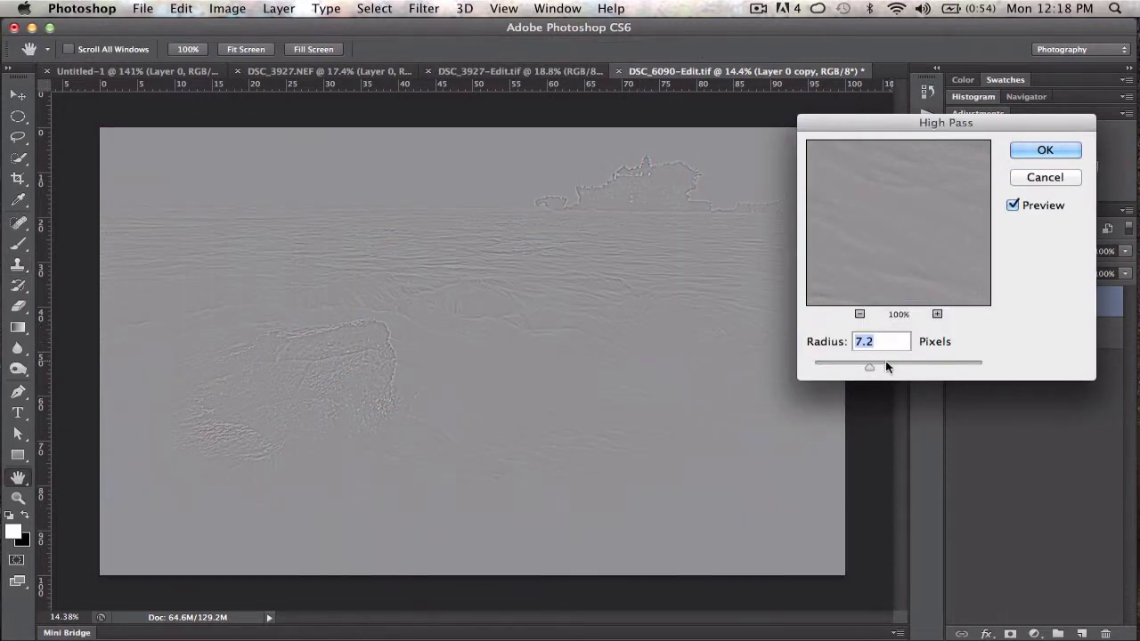
Adjust the High Pass radius, settling on 8.2 pixels.
{"action": "left_click_drag", "start_coordinate": [869, 366], "coordinate": [817, 366]}
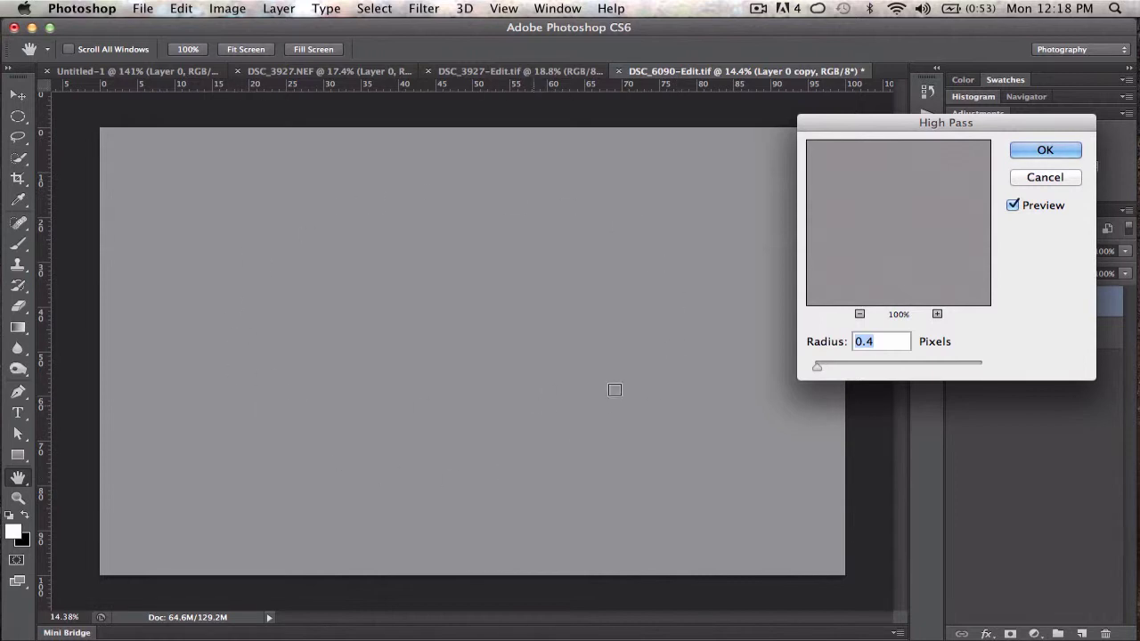
{"action": "left_click_drag", "start_coordinate": [818, 366], "coordinate": [850, 364]}
{"action": "left_click_drag", "start_coordinate": [859, 366], "coordinate": [868, 374]}
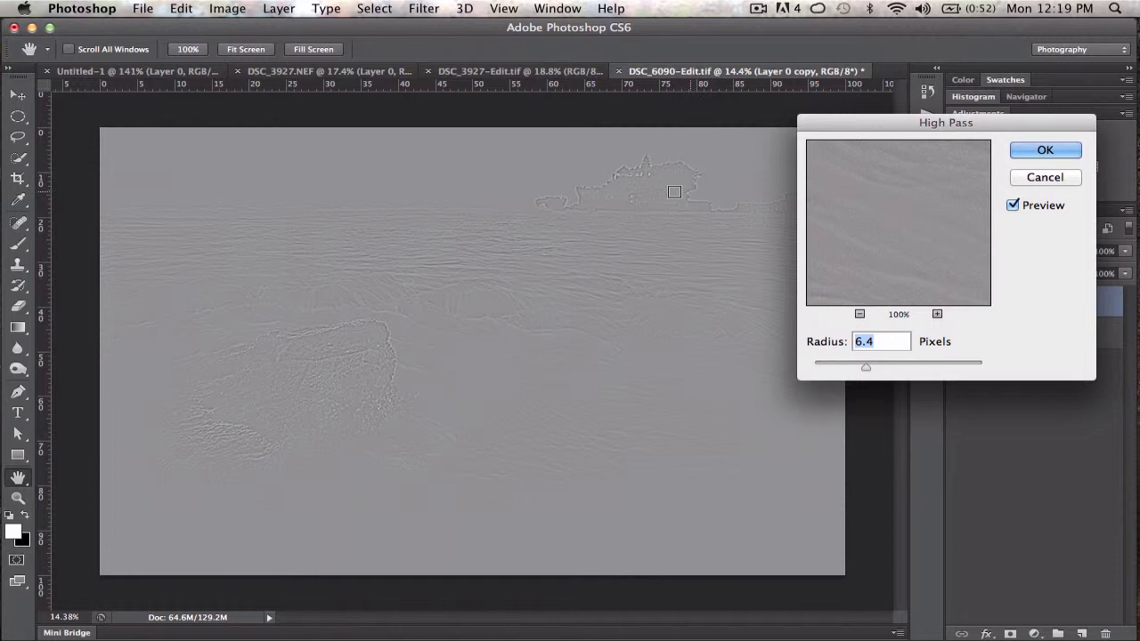
{"action": "left_click", "coordinate": [870, 370]}
{"action": "left_click_drag", "start_coordinate": [872, 369], "coordinate": [874, 369]}
Apply the High Pass filter and set Layer 0 copy's blend mode to Overlay.
{"action": "left_click", "coordinate": [1028, 151]}
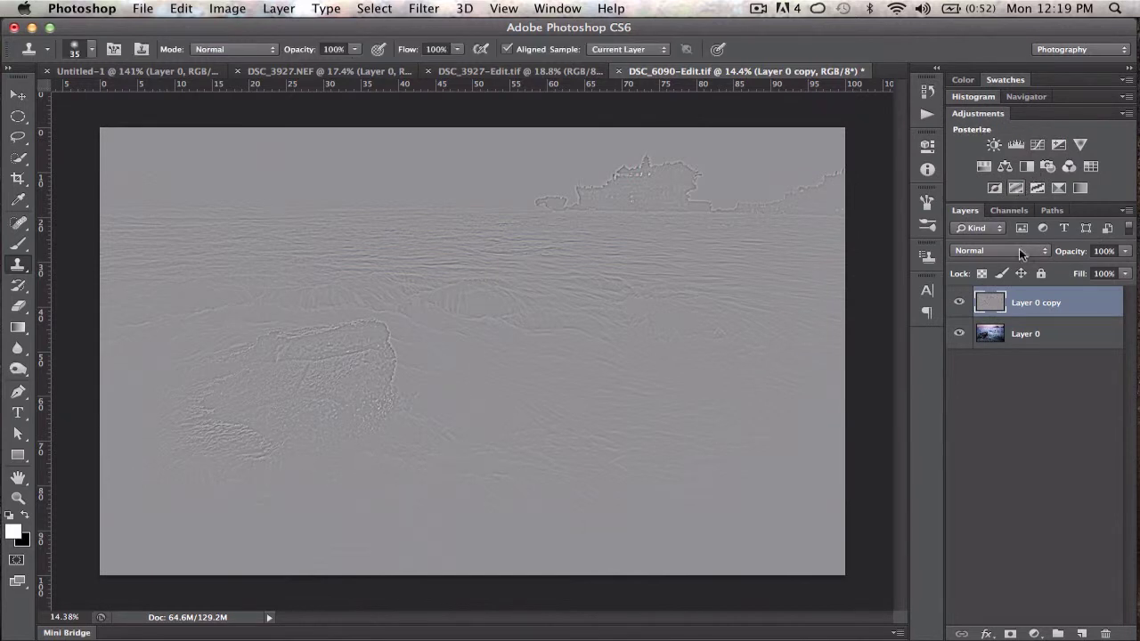
{"action": "left_click", "coordinate": [971, 249]}
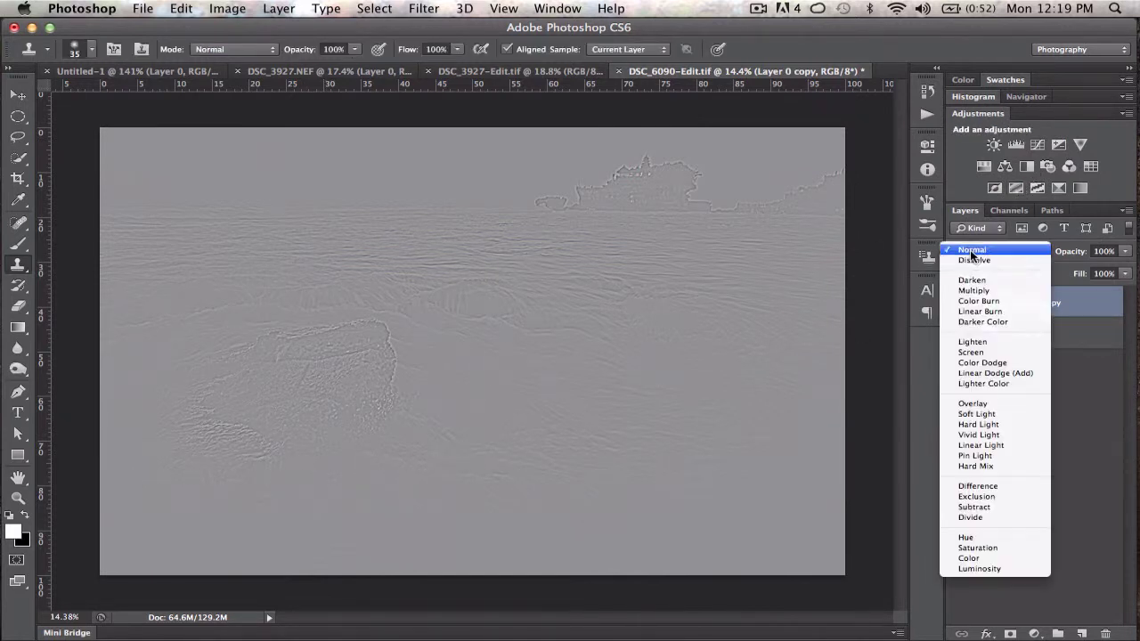
{"action": "left_click", "coordinate": [974, 405]}
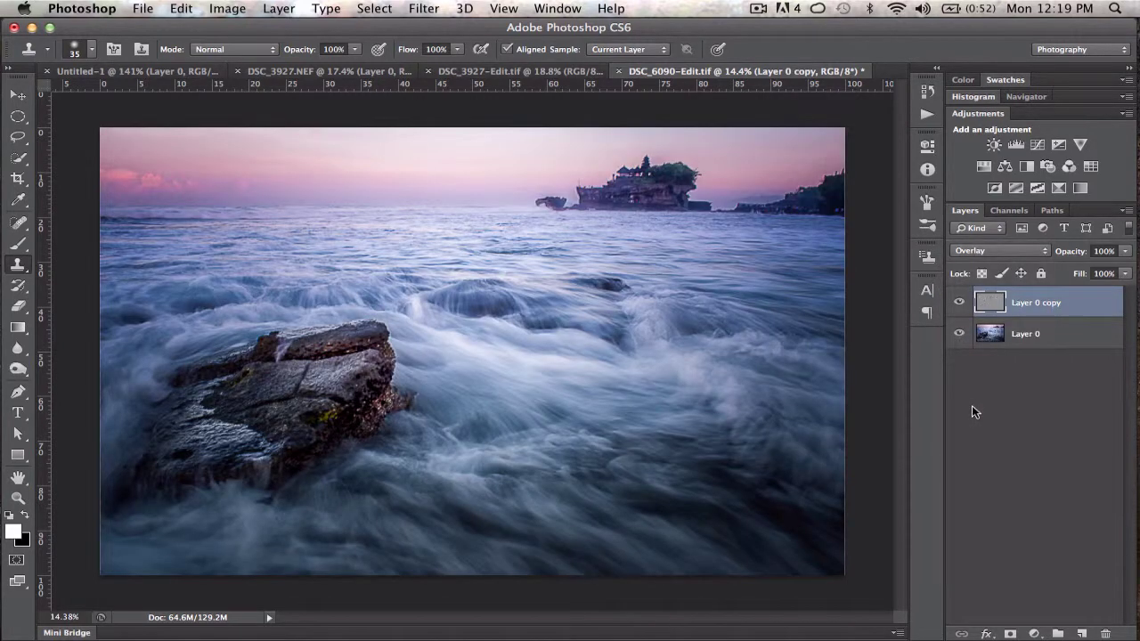
Toggle the Overlay layer's visibility while zooming around the rock to compare before and after.
{"action": "left_click", "coordinate": [961, 305]}
{"action": "left_click", "coordinate": [960, 304]}
{"action": "left_click_drag", "start_coordinate": [333, 385], "coordinate": [402, 361]}
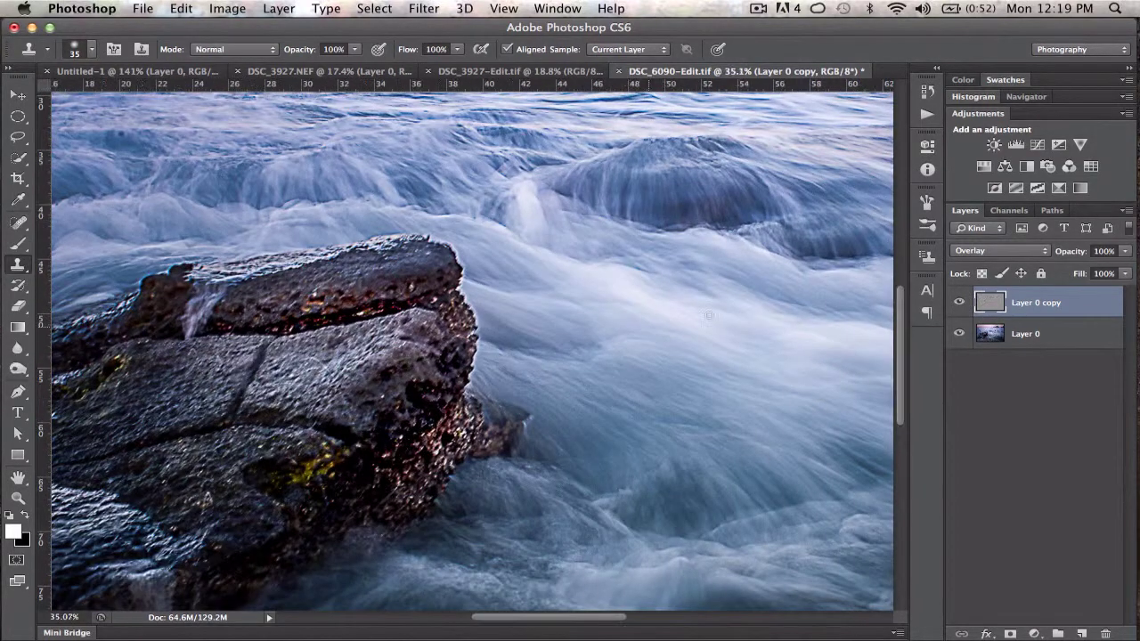
{"action": "left_click", "coordinate": [960, 304]}
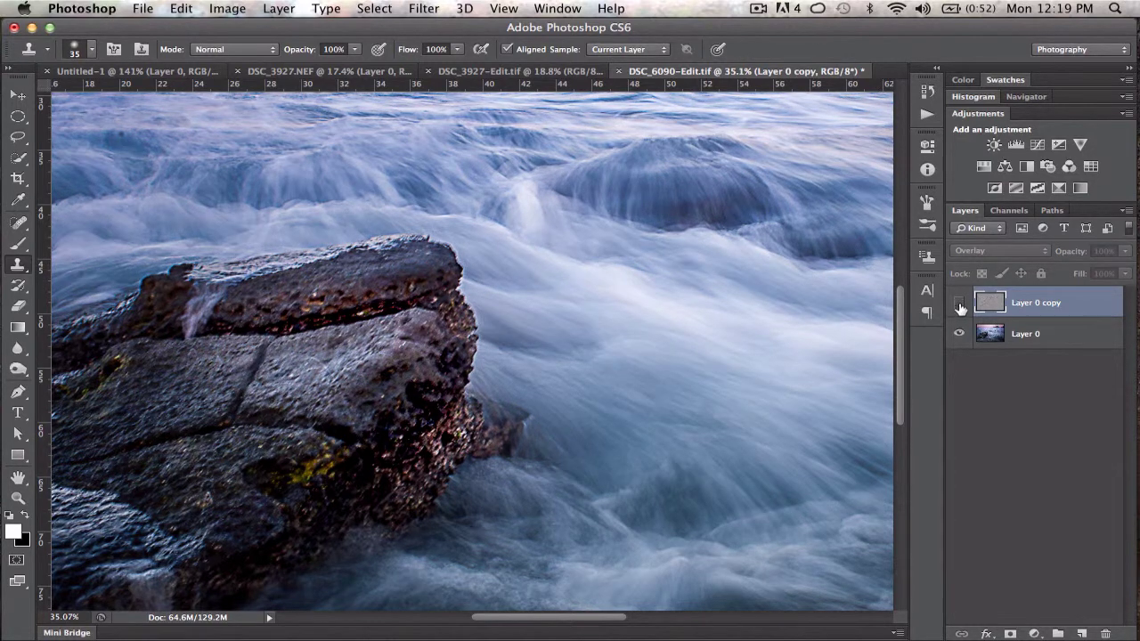
{"action": "left_click", "coordinate": [960, 303]}
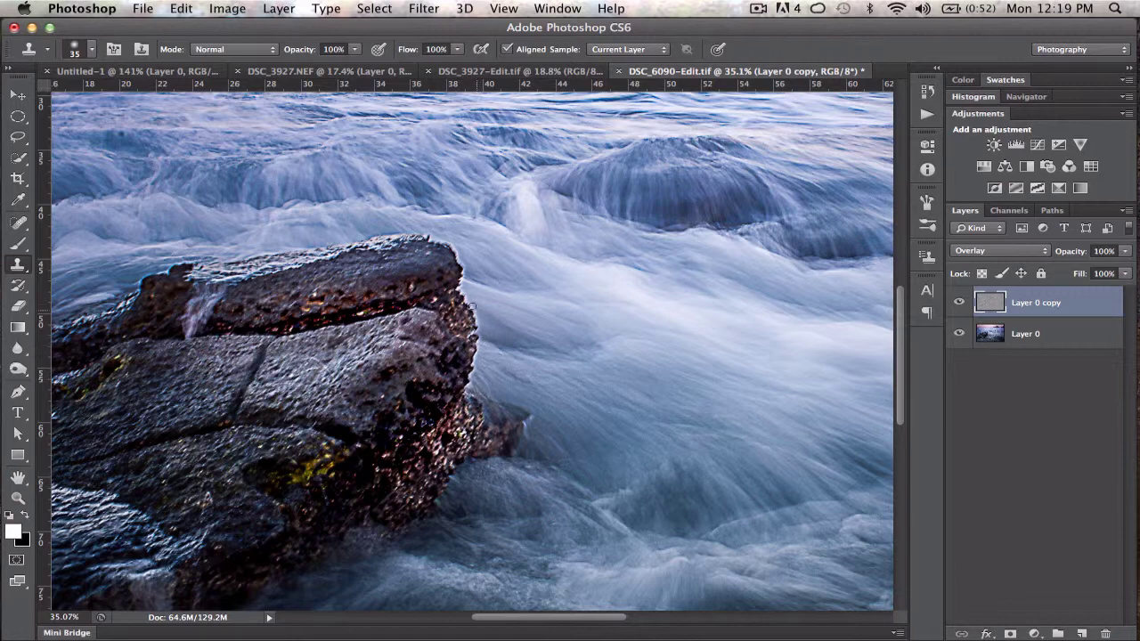
{"action": "scroll", "coordinate": [476, 307], "scroll_direction": "up", "scroll_amount": 3}
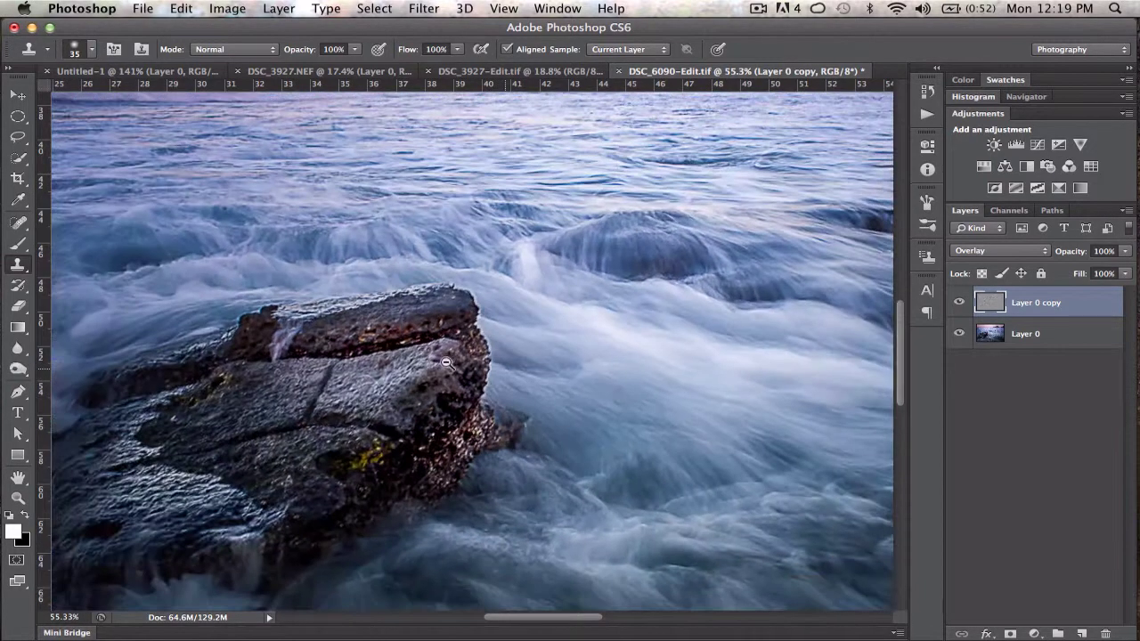
{"action": "scroll", "coordinate": [446, 362], "scroll_direction": "down", "scroll_amount": 3}
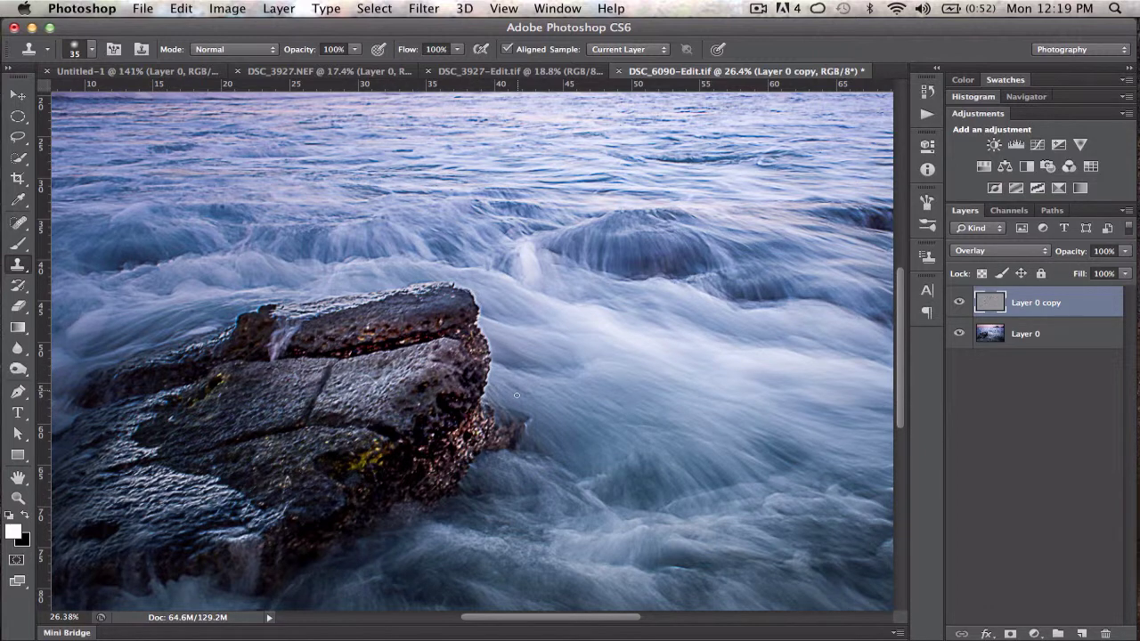
{"action": "scroll", "coordinate": [517, 394], "scroll_direction": "down", "scroll_amount": 3}
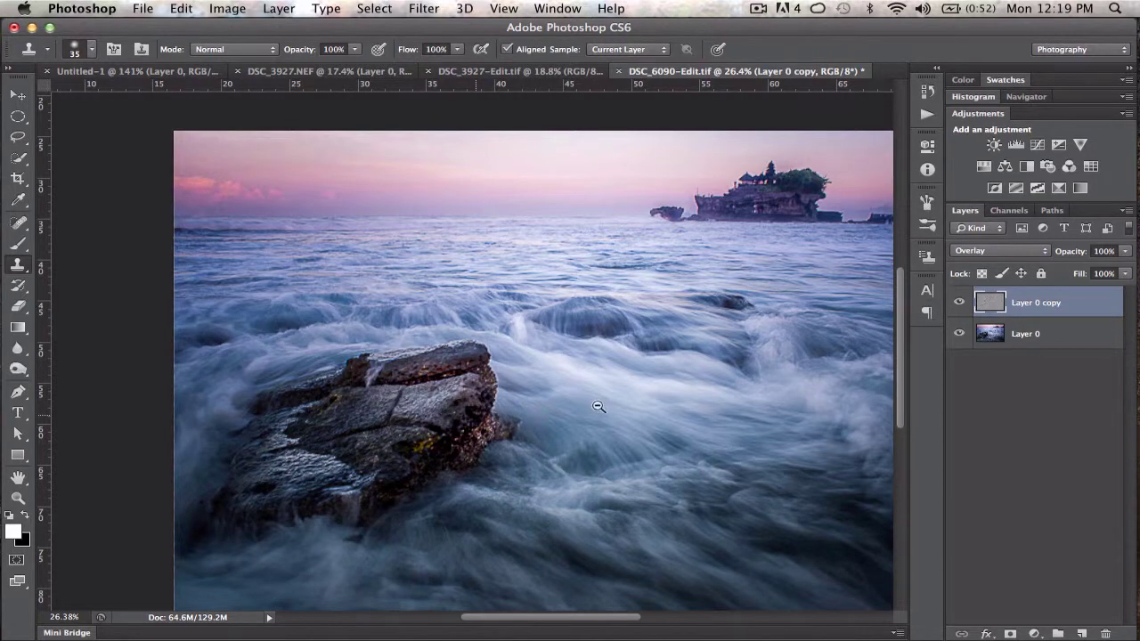
{"action": "scroll", "coordinate": [596, 408], "scroll_direction": "down", "scroll_amount": 2}
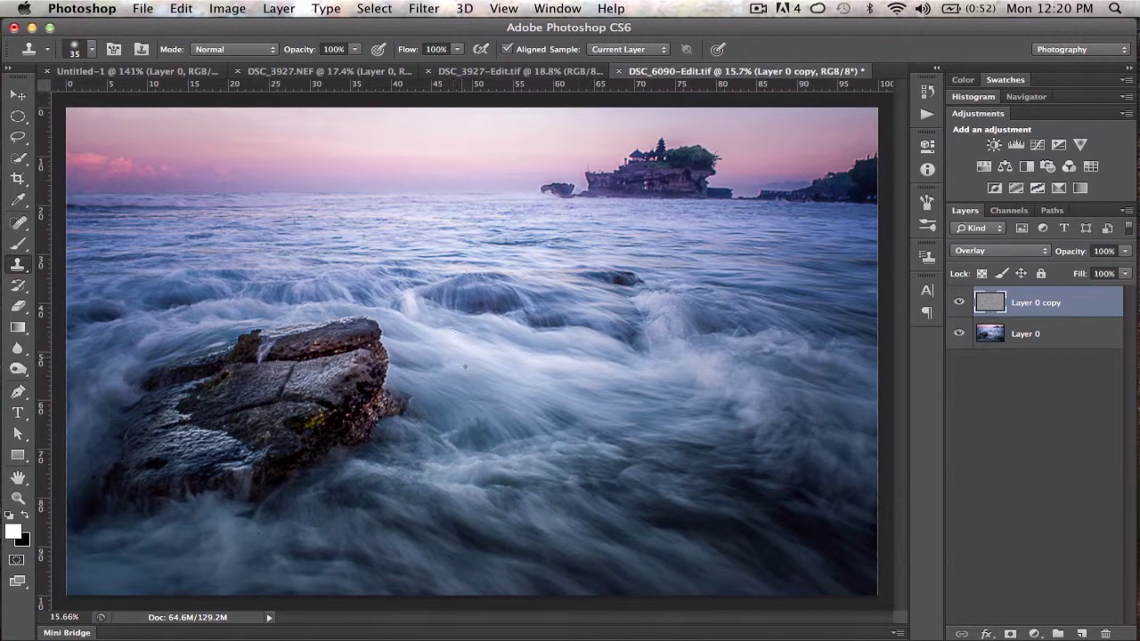
{"action": "scroll", "coordinate": [479, 388], "scroll_direction": "down", "scroll_amount": 1}
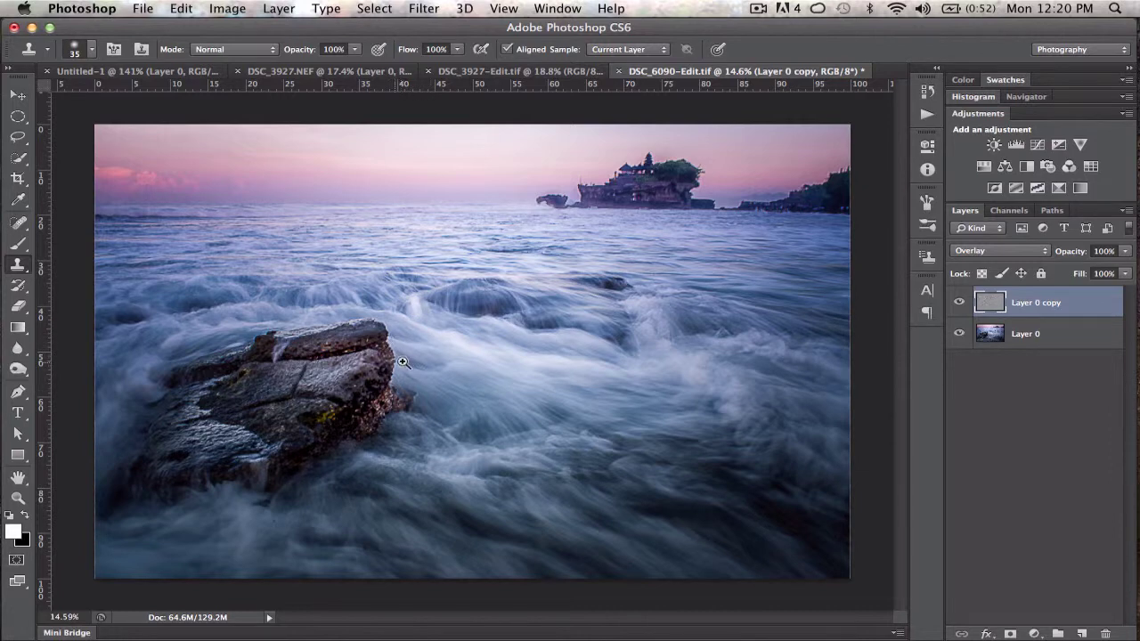
Merge Layer 0 copy down into Layer 0 from the Layers panel menu.
{"action": "left_click_drag", "start_coordinate": [408, 361], "coordinate": [458, 349]}
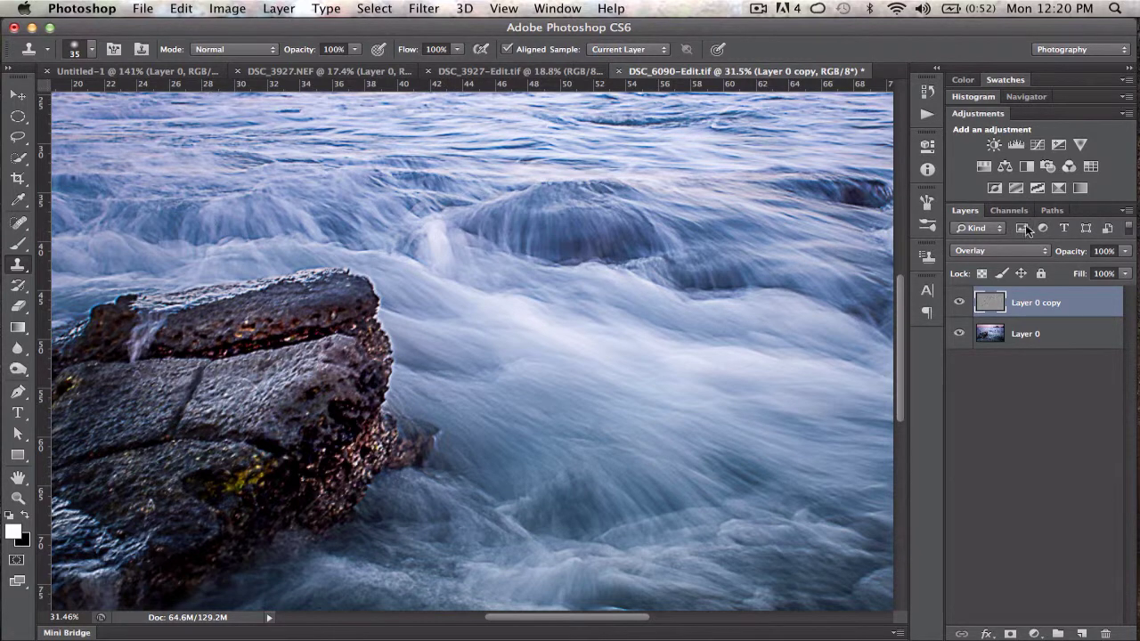
{"action": "left_click", "coordinate": [1127, 210]}
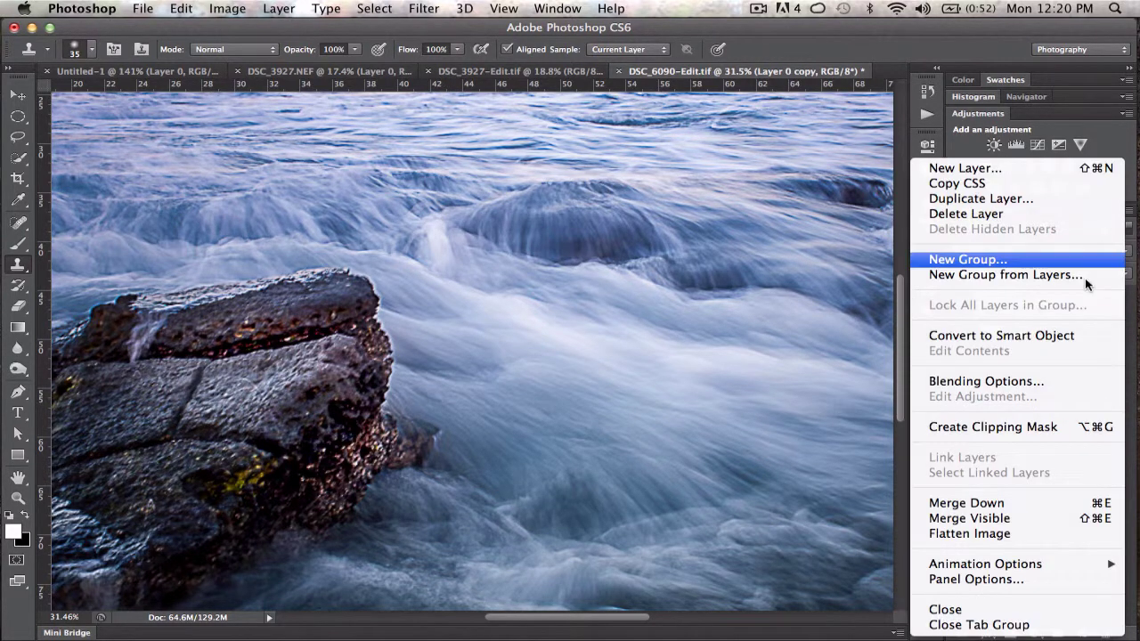
{"action": "left_click", "coordinate": [988, 503]}
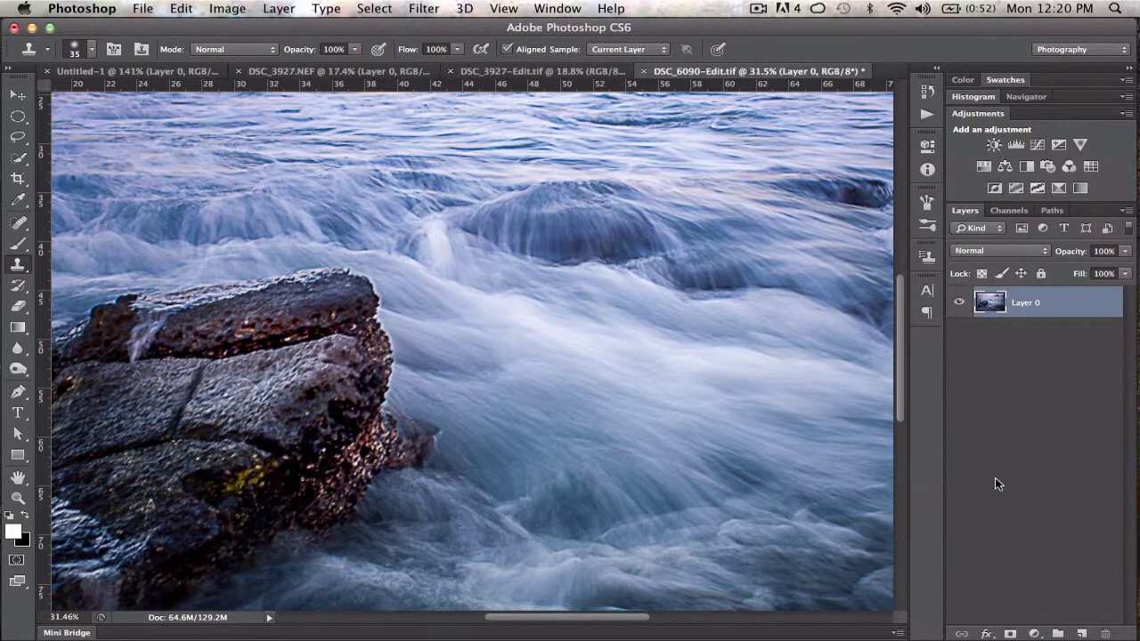
Paint a Quick Selection over the rock's top and right edges, then zoom out to the full photo.
{"action": "left_click", "coordinate": [17, 158]}
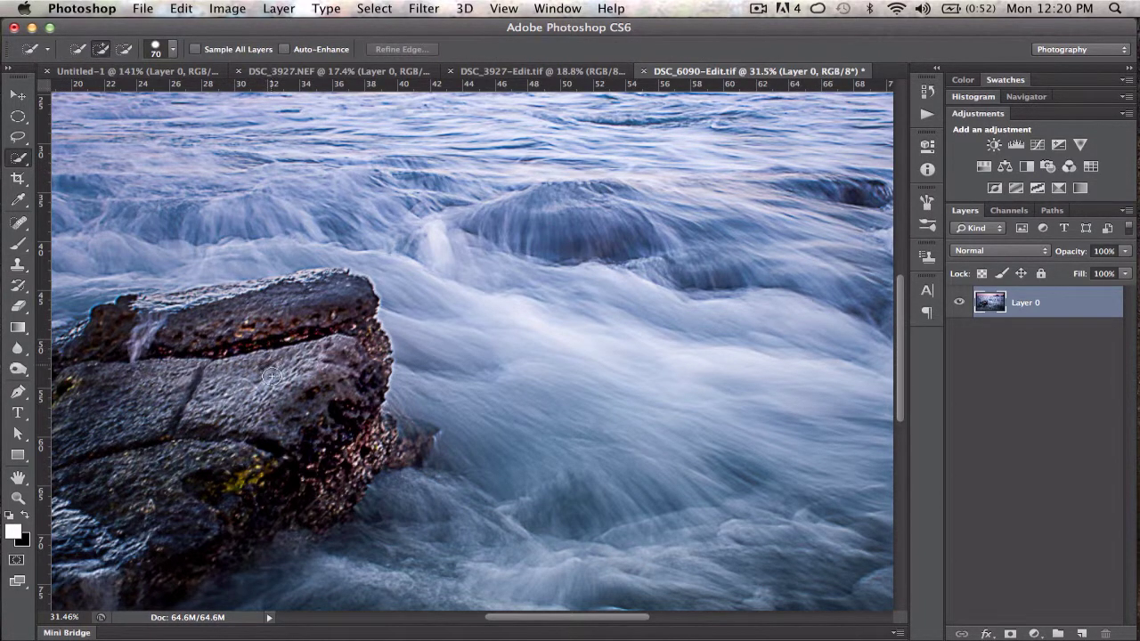
{"action": "mouse_move", "coordinate": [326, 416]}
{"action": "left_mouse_down"}
{"action": "mouse_move", "coordinate": [361, 392]}
{"action": "mouse_move", "coordinate": [365, 347]}
{"action": "mouse_move", "coordinate": [331, 315]}
{"action": "mouse_move", "coordinate": [194, 316]}
{"action": "mouse_move", "coordinate": [215, 299]}
{"action": "mouse_move", "coordinate": [328, 277]}
{"action": "mouse_move", "coordinate": [254, 296]}
{"action": "left_mouse_up"}
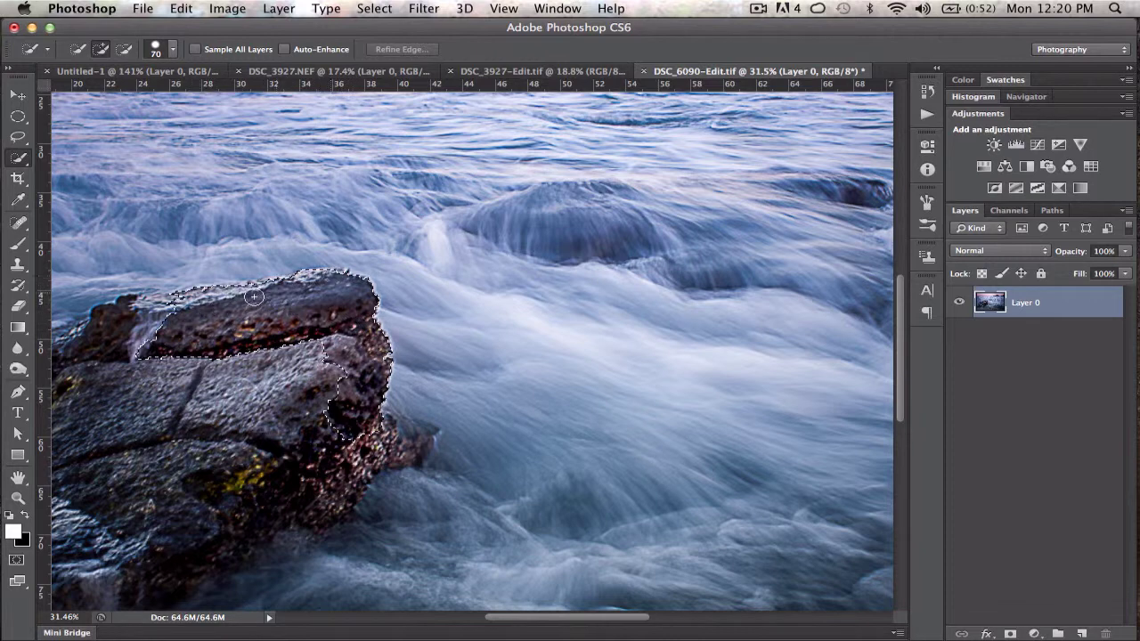
{"action": "mouse_move", "coordinate": [179, 305]}
{"action": "left_mouse_down"}
{"action": "mouse_move", "coordinate": [112, 341]}
{"action": "mouse_move", "coordinate": [104, 374]}
{"action": "mouse_move", "coordinate": [138, 413]}
{"action": "mouse_move", "coordinate": [291, 428]}
{"action": "mouse_move", "coordinate": [343, 452]}
{"action": "mouse_move", "coordinate": [416, 445]}
{"action": "mouse_move", "coordinate": [357, 462]}
{"action": "mouse_move", "coordinate": [304, 511]}
{"action": "mouse_move", "coordinate": [291, 442]}
{"action": "mouse_move", "coordinate": [227, 461]}
{"action": "mouse_move", "coordinate": [224, 480]}
{"action": "mouse_move", "coordinate": [314, 496]}
{"action": "mouse_move", "coordinate": [295, 497]}
{"action": "mouse_move", "coordinate": [312, 409]}
{"action": "mouse_move", "coordinate": [293, 326]}
{"action": "mouse_move", "coordinate": [272, 302]}
{"action": "mouse_move", "coordinate": [231, 291]}
{"action": "left_mouse_up"}
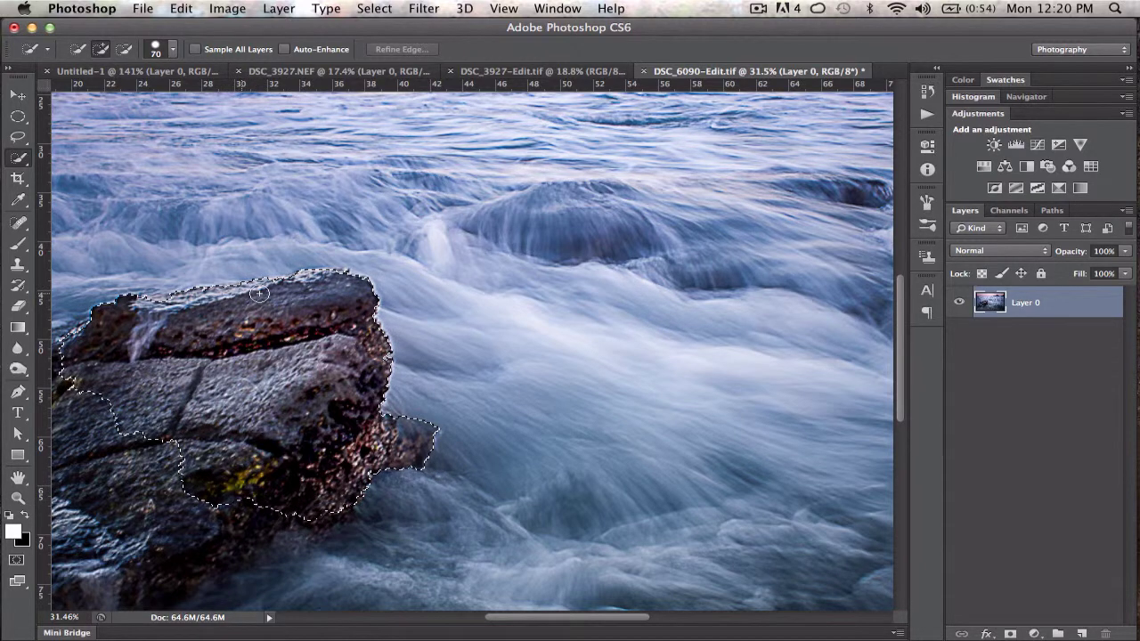
{"action": "left_click_drag", "start_coordinate": [281, 356], "coordinate": [297, 347]}
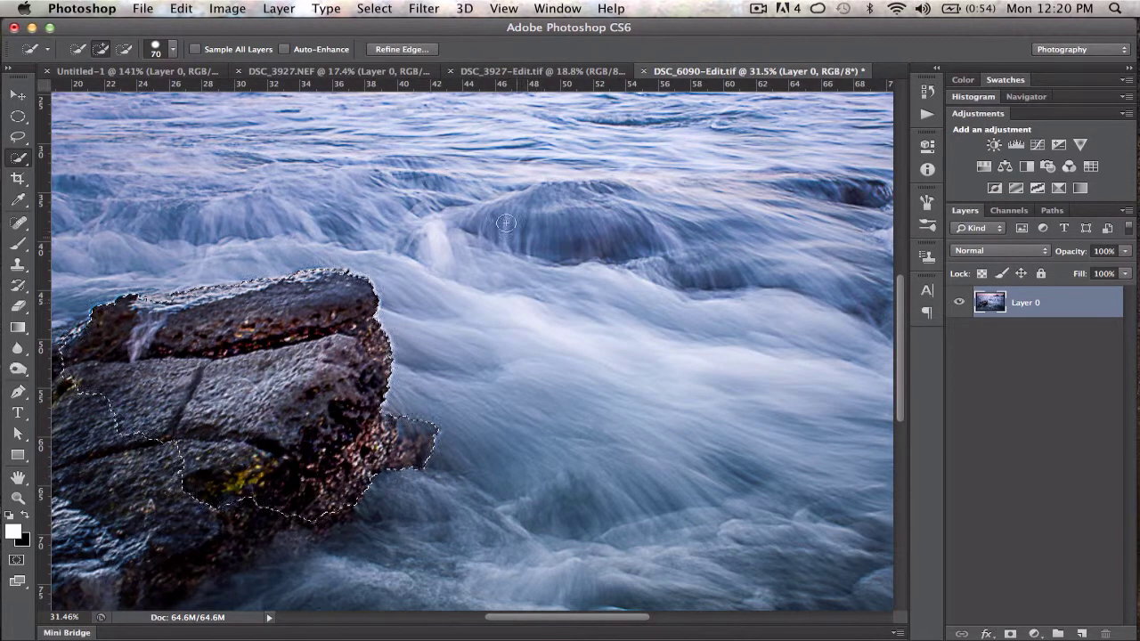
{"action": "key", "text": "super+d"}
{"action": "scroll", "coordinate": [445, 347], "scroll_direction": "down", "scroll_amount": 3}
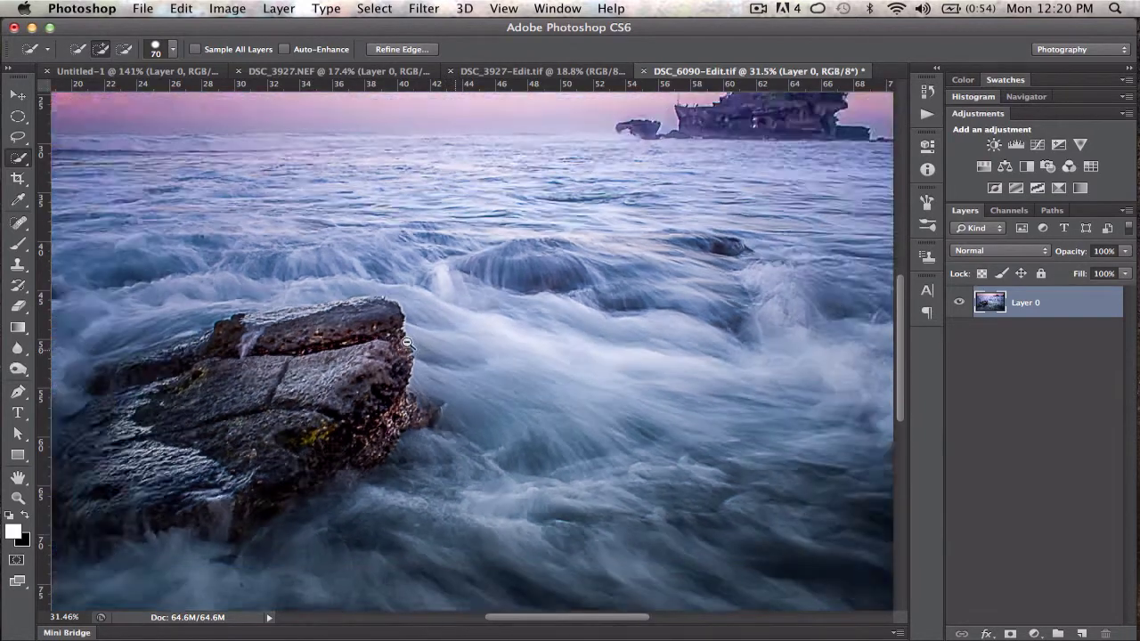
{"action": "scroll", "coordinate": [395, 340], "scroll_direction": "down", "scroll_amount": 2}
{"action": "key", "text": "super+shift+d"}
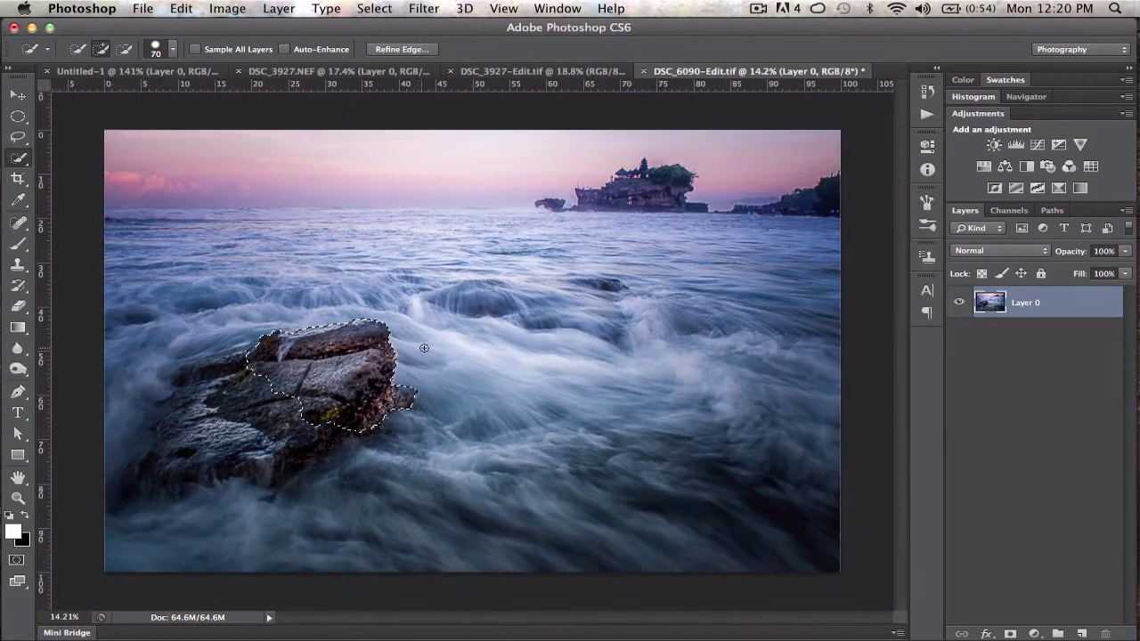
Choose Select > Inverse so everything except the rock is selected.
{"action": "left_click", "coordinate": [374, 9]}
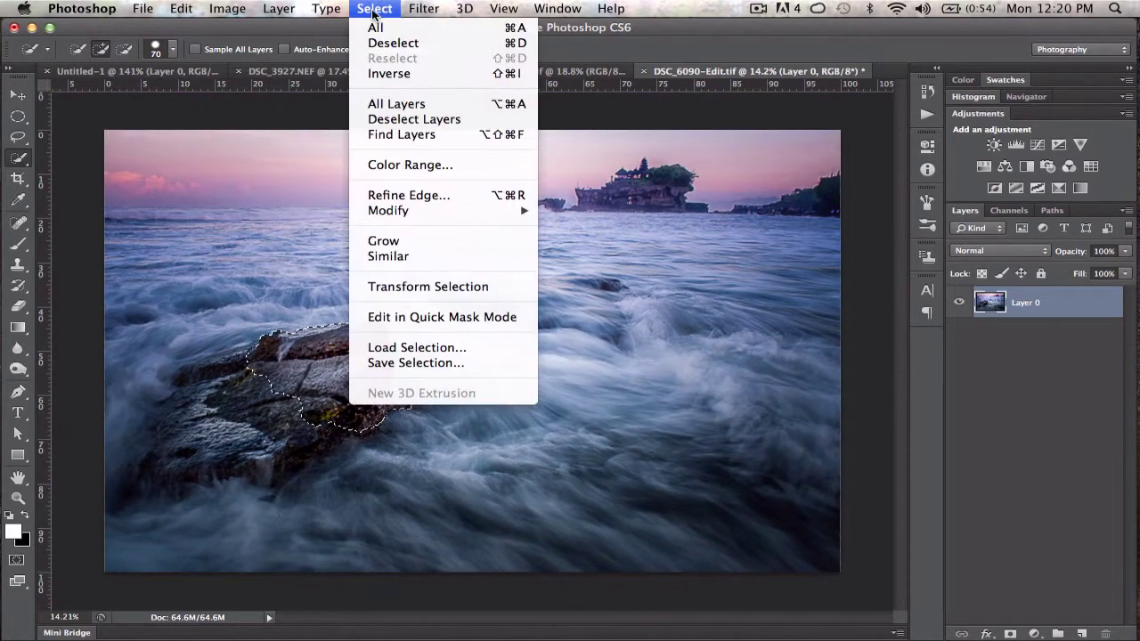
{"action": "left_click", "coordinate": [396, 75]}
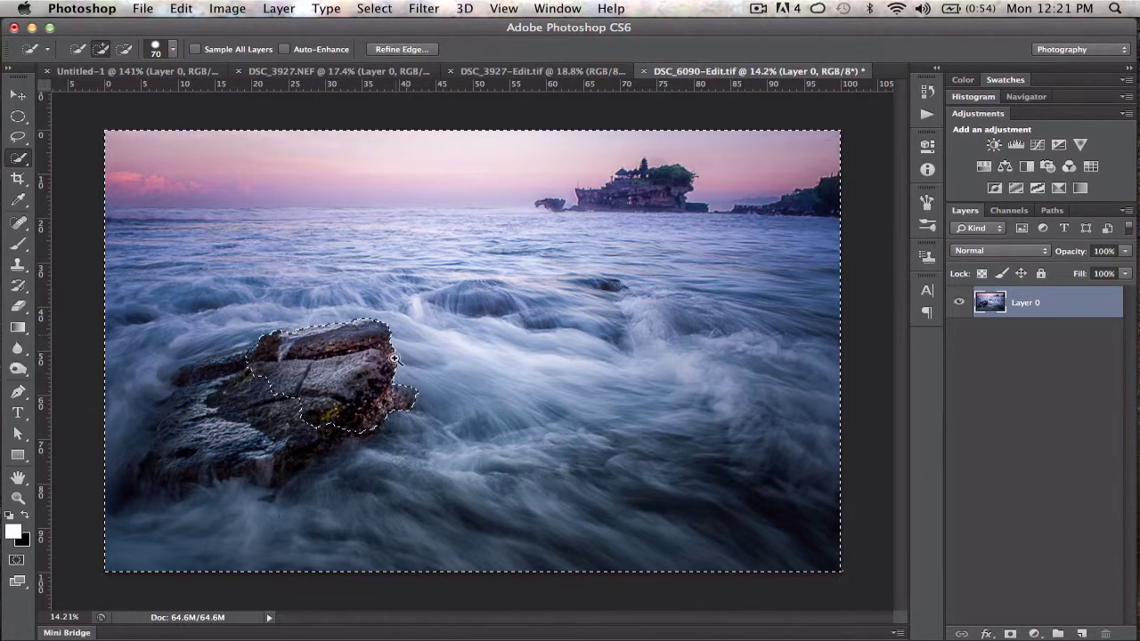
Zoom in on the rock edge and toggle View > Extras, leaving selection edges hidden.
{"action": "left_click_drag", "start_coordinate": [409, 360], "coordinate": [494, 353]}
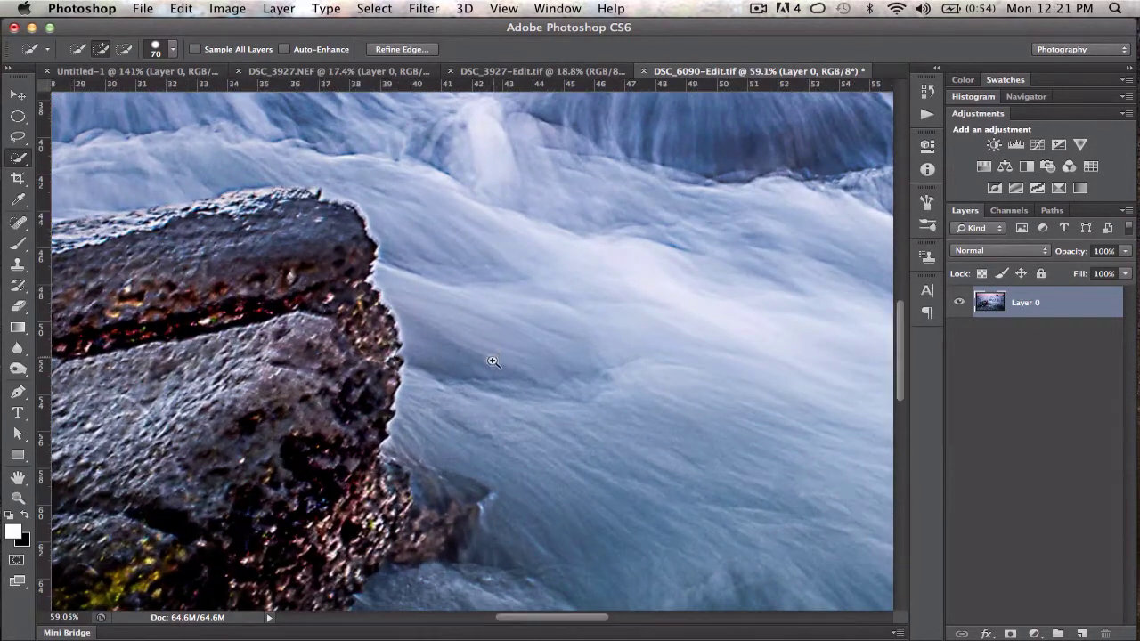
{"action": "left_click", "coordinate": [503, 9]}
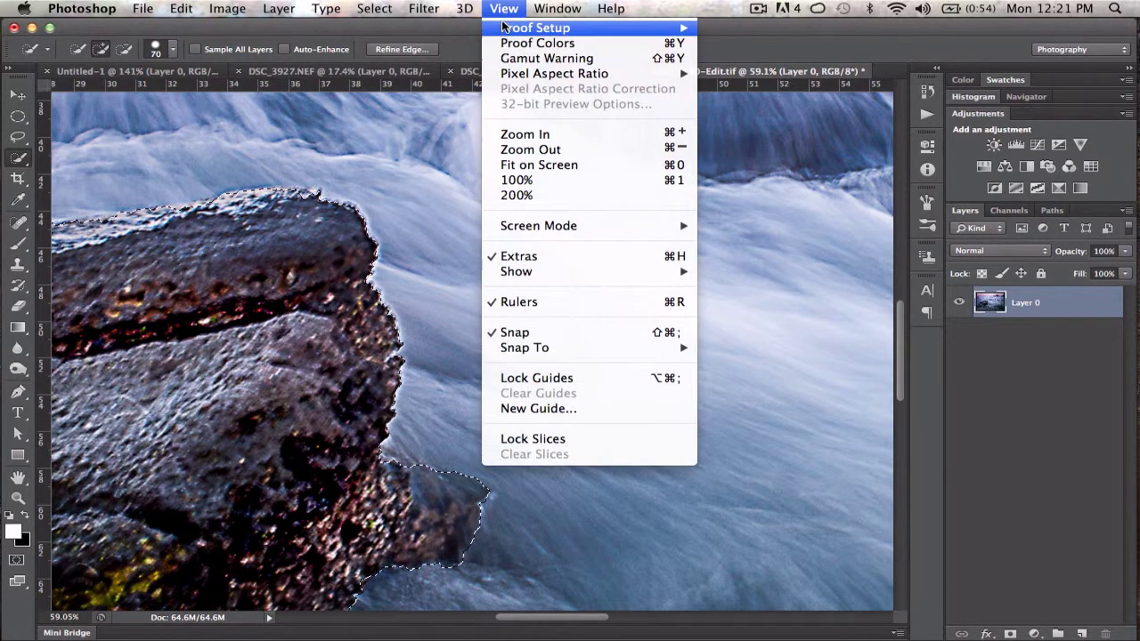
{"action": "left_click", "coordinate": [525, 258]}
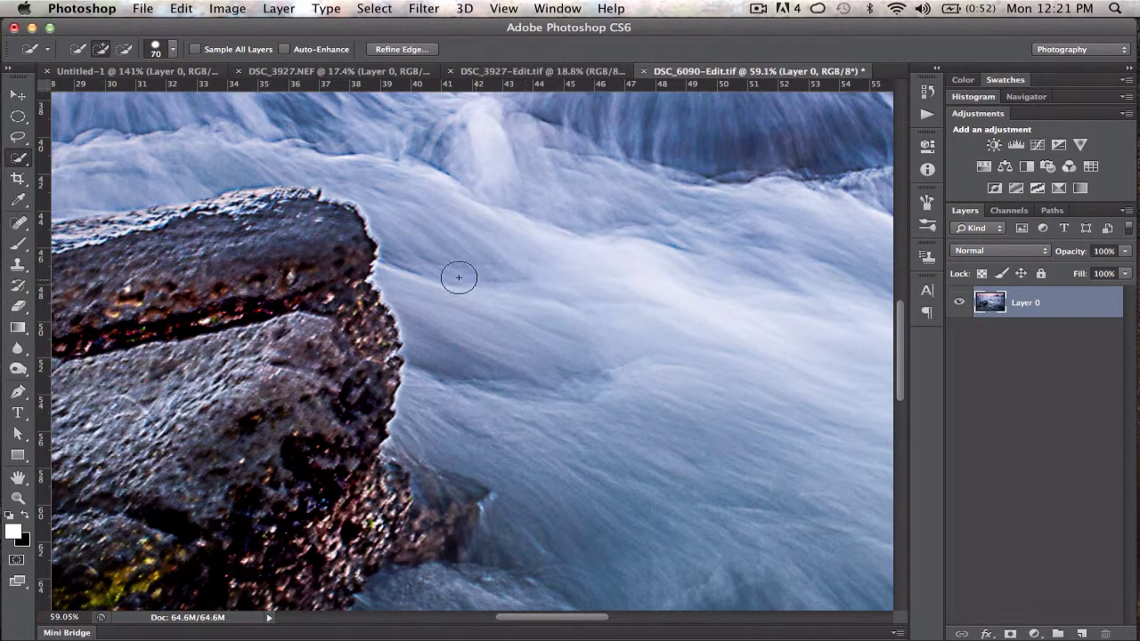
{"action": "left_click", "coordinate": [504, 11]}
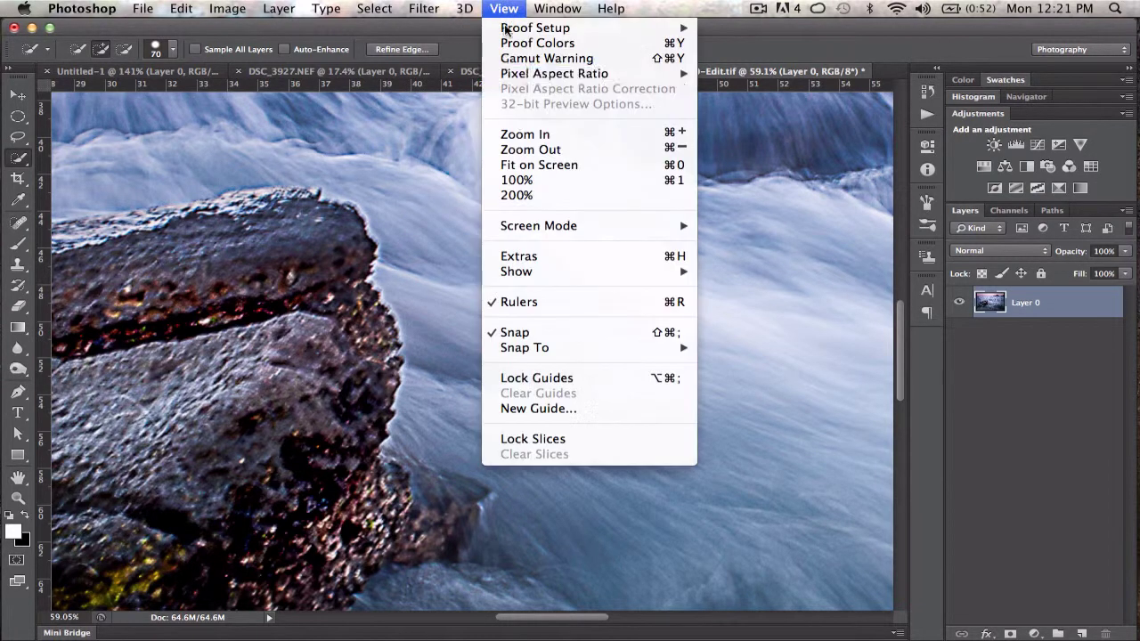
{"action": "left_click", "coordinate": [534, 258]}
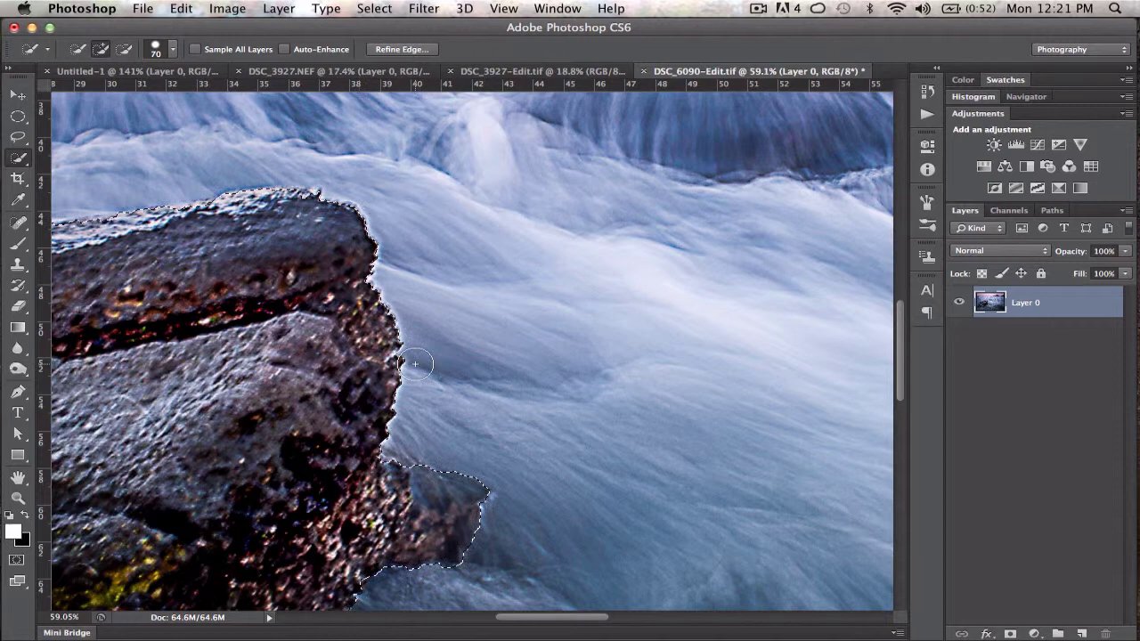
{"action": "left_click", "coordinate": [501, 12]}
{"action": "left_click", "coordinate": [535, 255]}
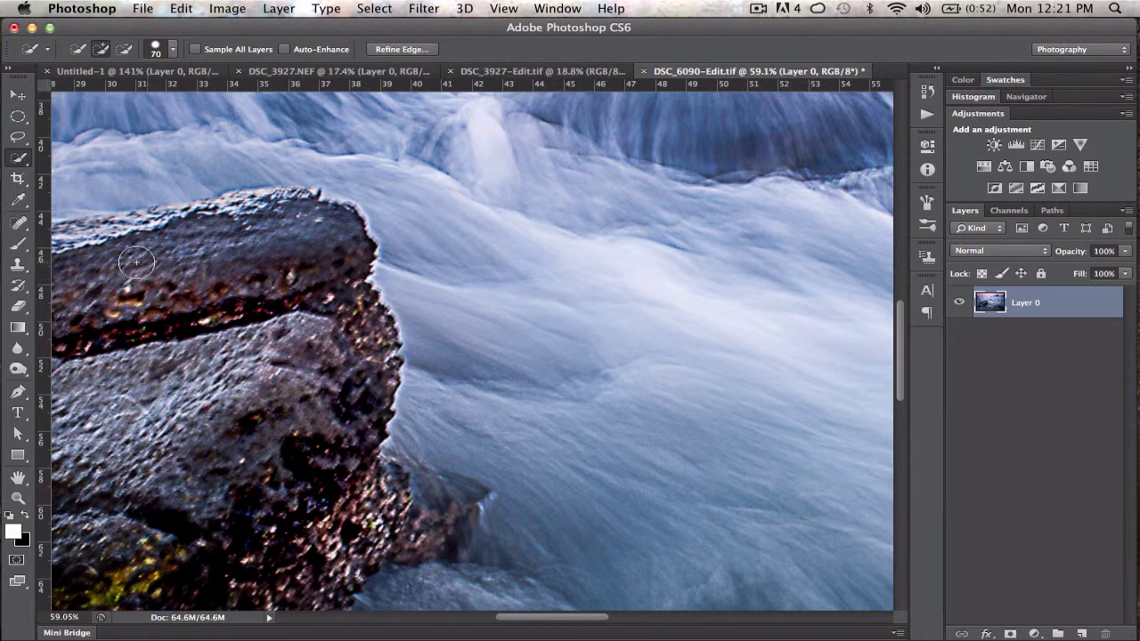
With the Clone Stamp, paint water over the bright halo on the rock's right edge.
{"action": "left_click", "coordinate": [17, 267]}
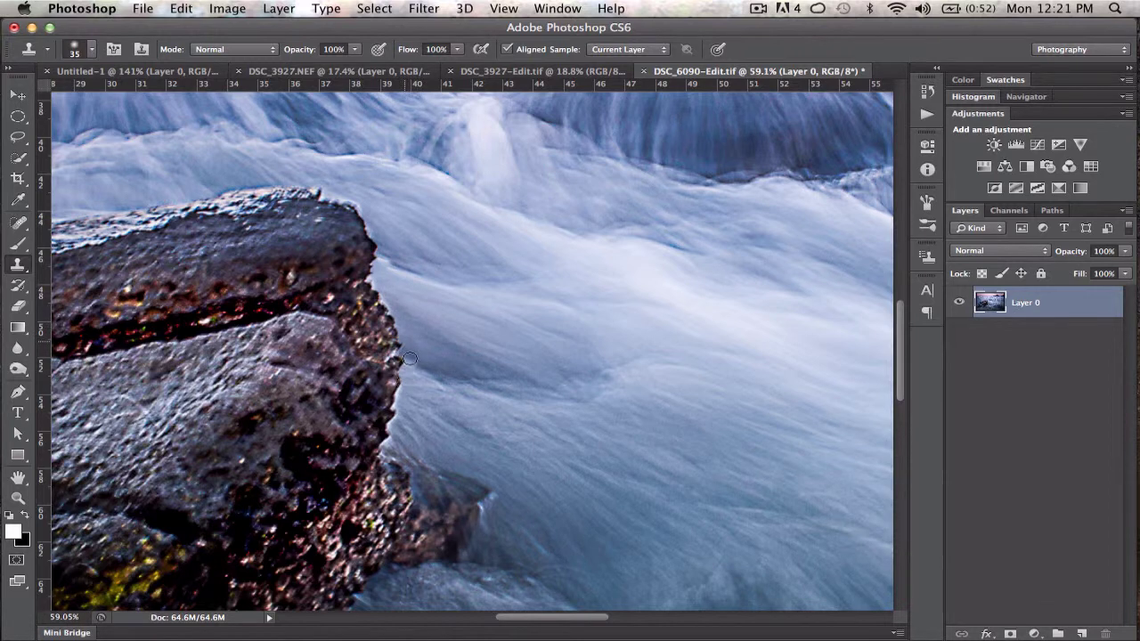
{"action": "left_click_drag", "start_coordinate": [405, 374], "coordinate": [393, 426]}
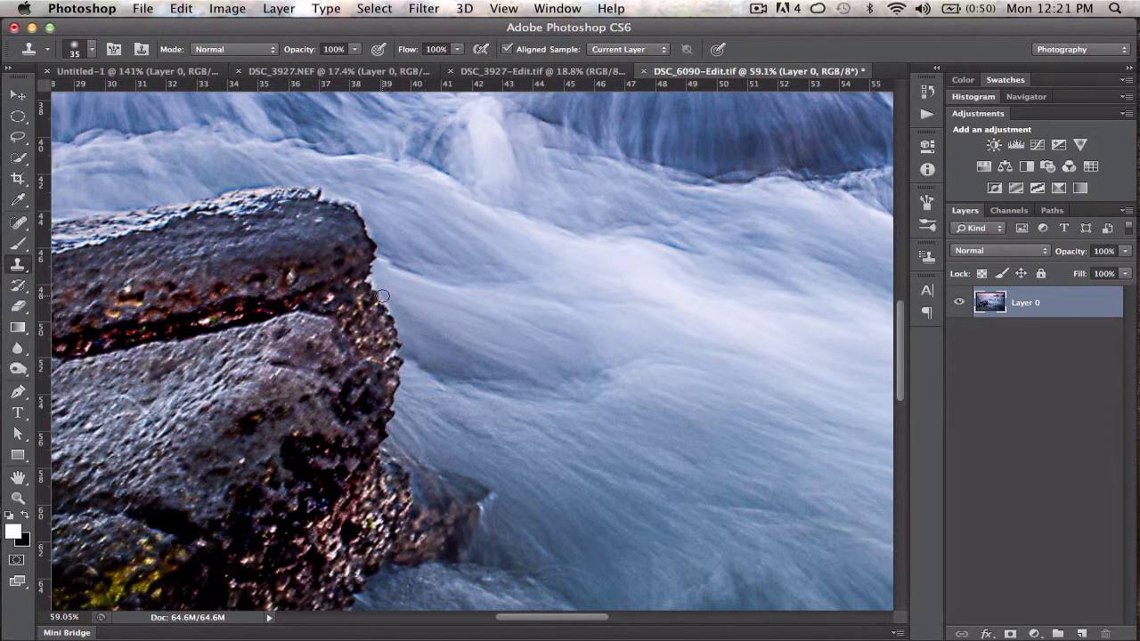
{"action": "left_click_drag", "start_coordinate": [381, 295], "coordinate": [391, 307]}
Sample water above the rock and clone it over the halo along the rock's top.
{"action": "left_click", "coordinate": [227, 178], "text": "alt"}
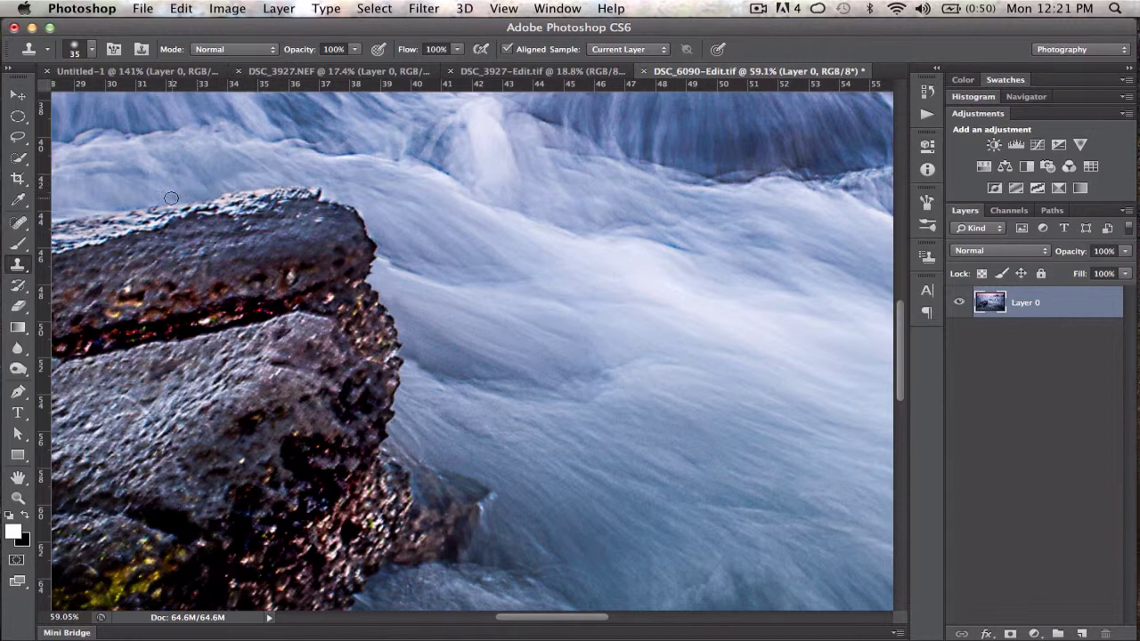
{"action": "scroll", "coordinate": [211, 199], "scroll_direction": "left", "scroll_amount": 5}
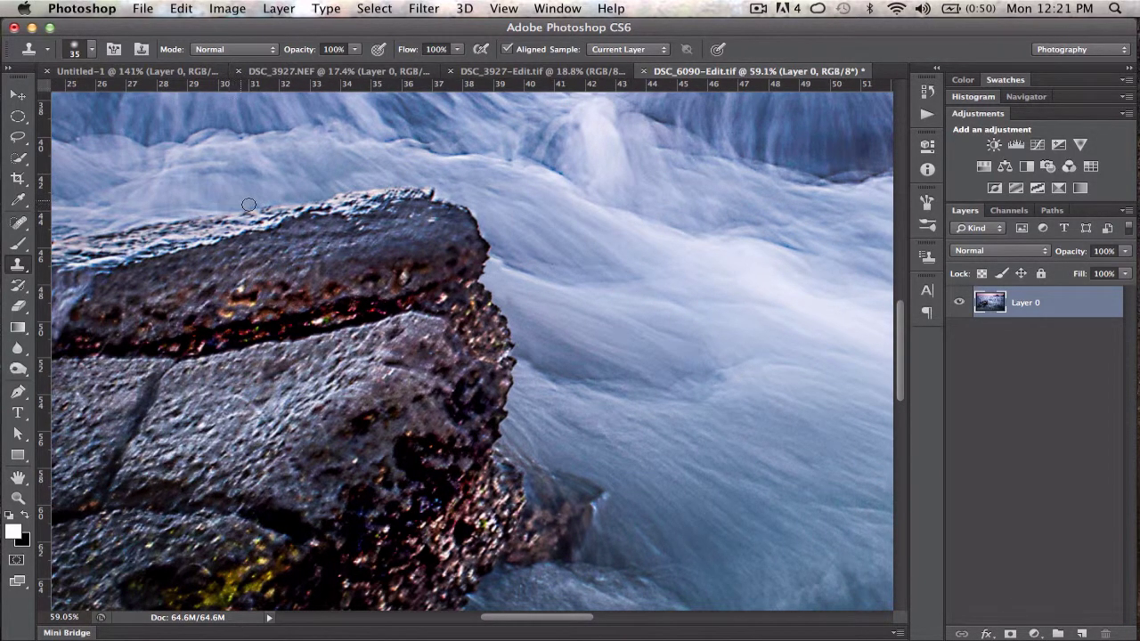
{"action": "left_click_drag", "start_coordinate": [271, 197], "coordinate": [297, 194]}
{"action": "scroll", "coordinate": [229, 197], "scroll_direction": "left", "scroll_amount": 15}
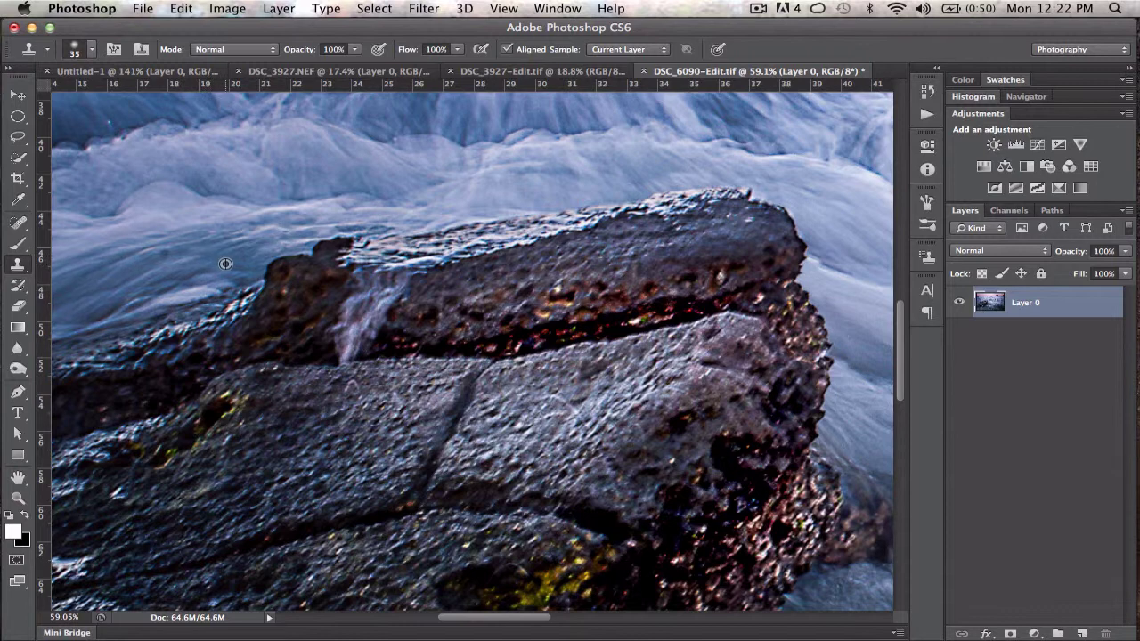
Heal the dark water spot left of the rock with a 45 px Spot Healing Brush.
{"action": "left_click", "coordinate": [17, 222]}
{"action": "key", "text": "bracketleft"}
{"action": "key", "text": "bracketleft"}
{"action": "key", "text": "bracketleft"}
{"action": "key", "text": "bracketleft"}
{"action": "key", "text": "bracketleft"}
{"action": "key", "text": "bracketleft"}
{"action": "key", "text": "bracketleft"}
{"action": "key", "text": "bracketleft"}
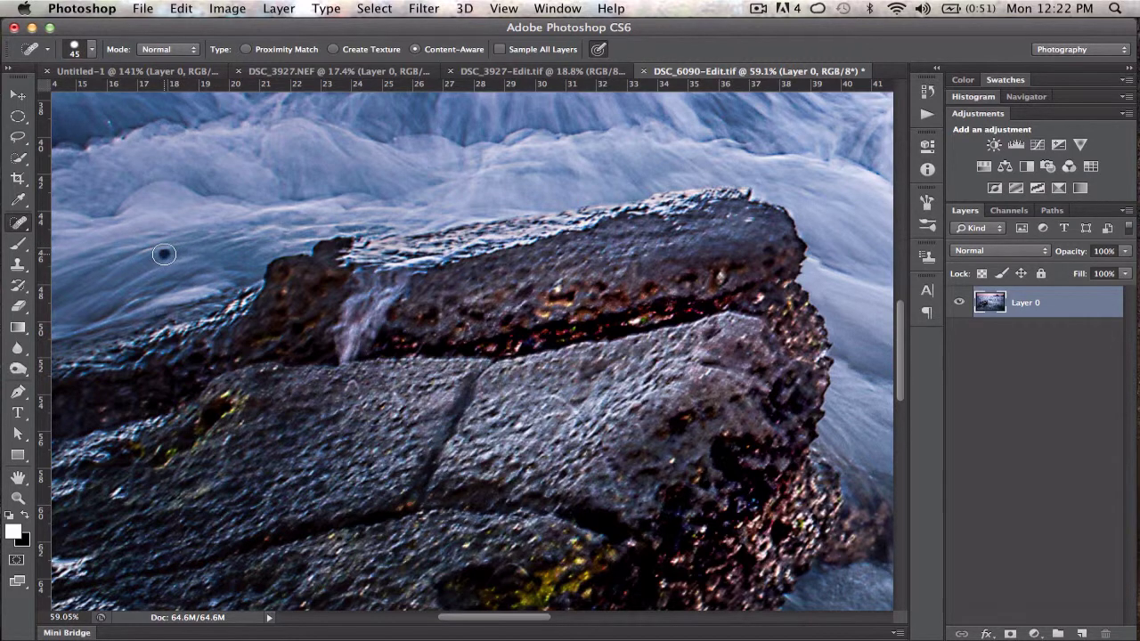
{"action": "left_click", "coordinate": [164, 254]}
{"action": "scroll", "coordinate": [388, 225], "scroll_direction": "right", "scroll_amount": 10}
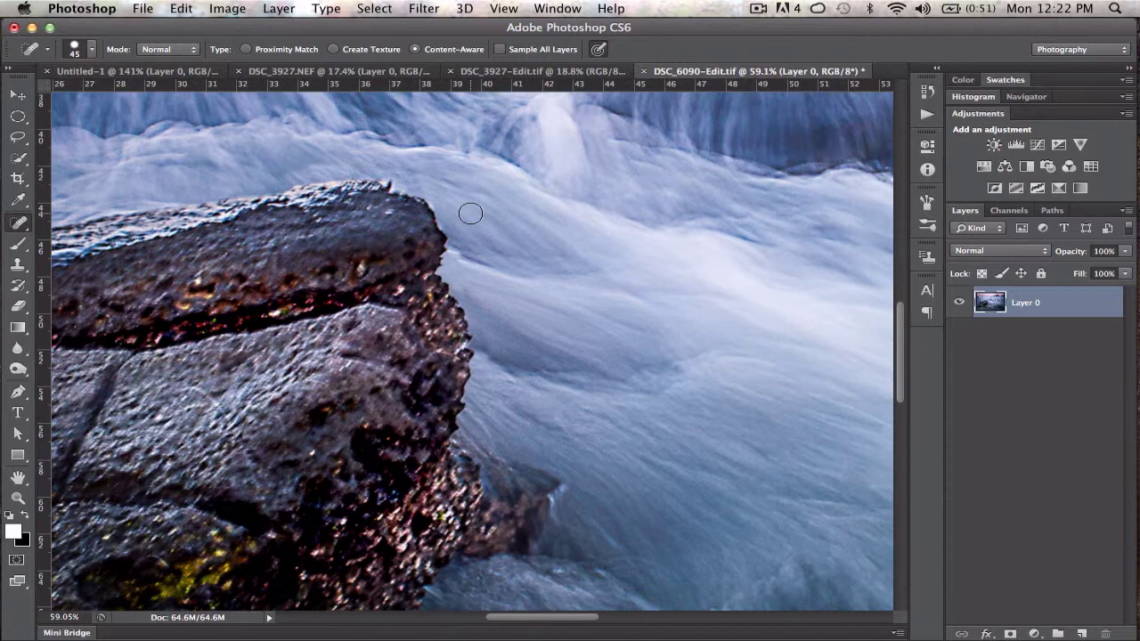
{"action": "scroll", "coordinate": [470, 214], "scroll_direction": "up", "scroll_amount": 2}
{"action": "scroll", "coordinate": [511, 350], "scroll_direction": "down", "scroll_amount": 3}
{"action": "scroll", "coordinate": [509, 356], "scroll_direction": "up", "scroll_amount": 3}
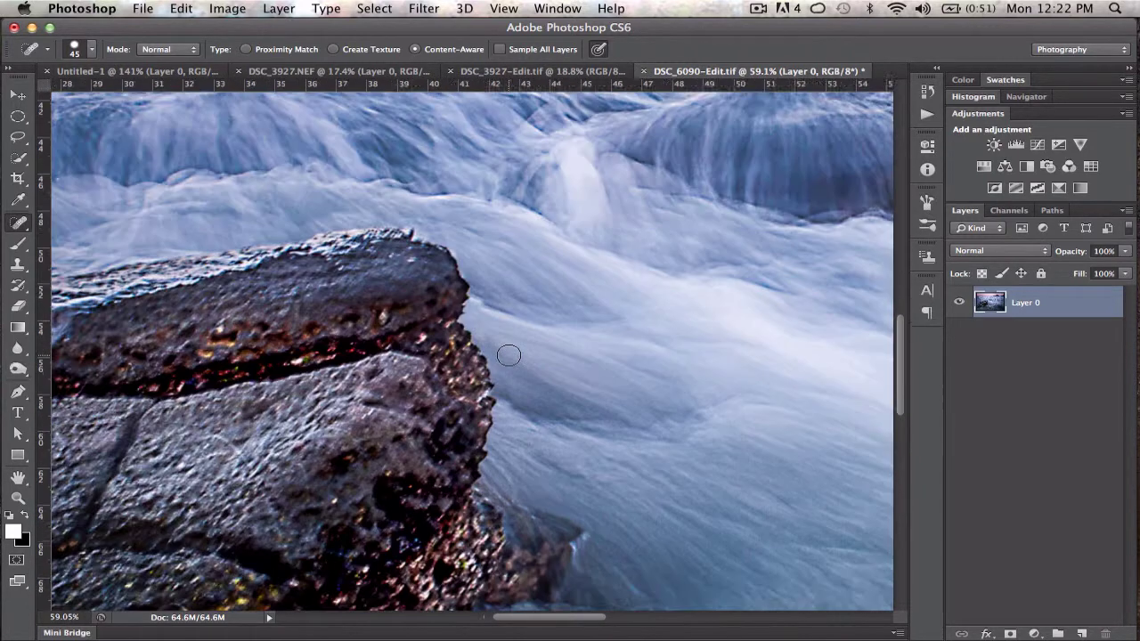
{"action": "scroll", "coordinate": [508, 356], "scroll_direction": "up", "scroll_amount": 3}
{"action": "scroll", "coordinate": [514, 349], "scroll_direction": "up", "scroll_amount": 1}
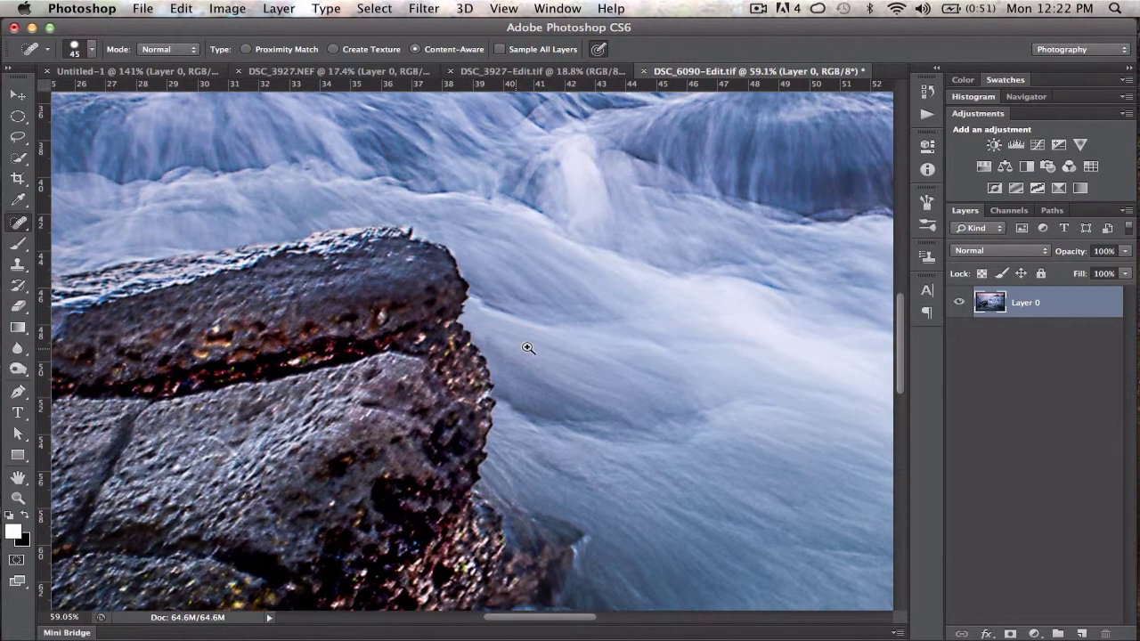
Compare the Merge Down and Quick Selection history states against the latest retouched state.
{"action": "left_click", "coordinate": [930, 85]}
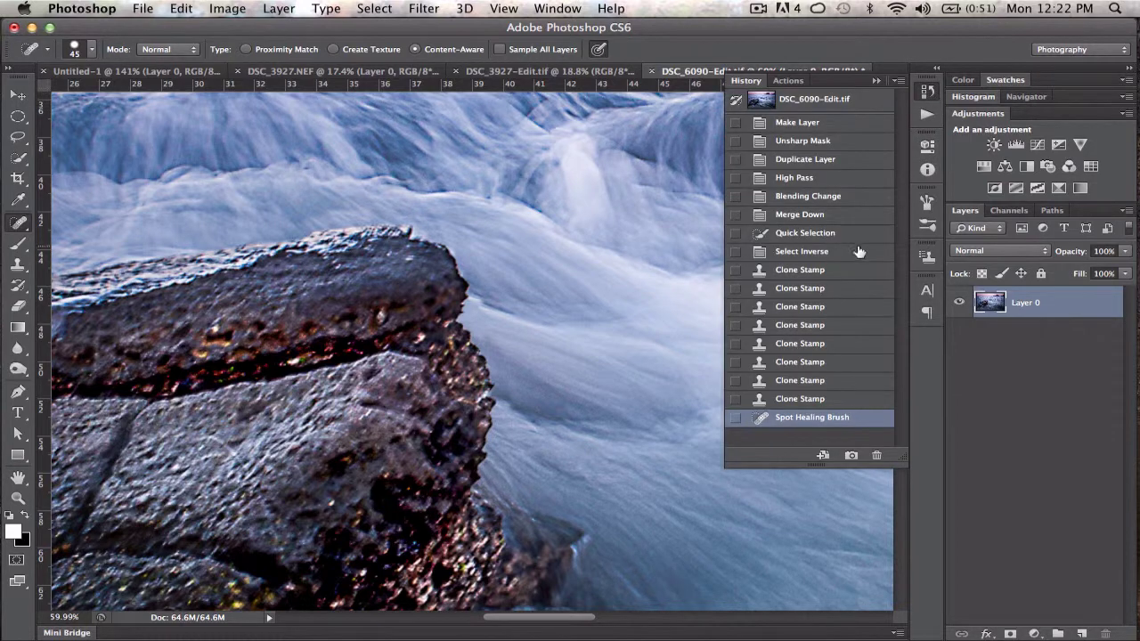
{"action": "left_click", "coordinate": [811, 214]}
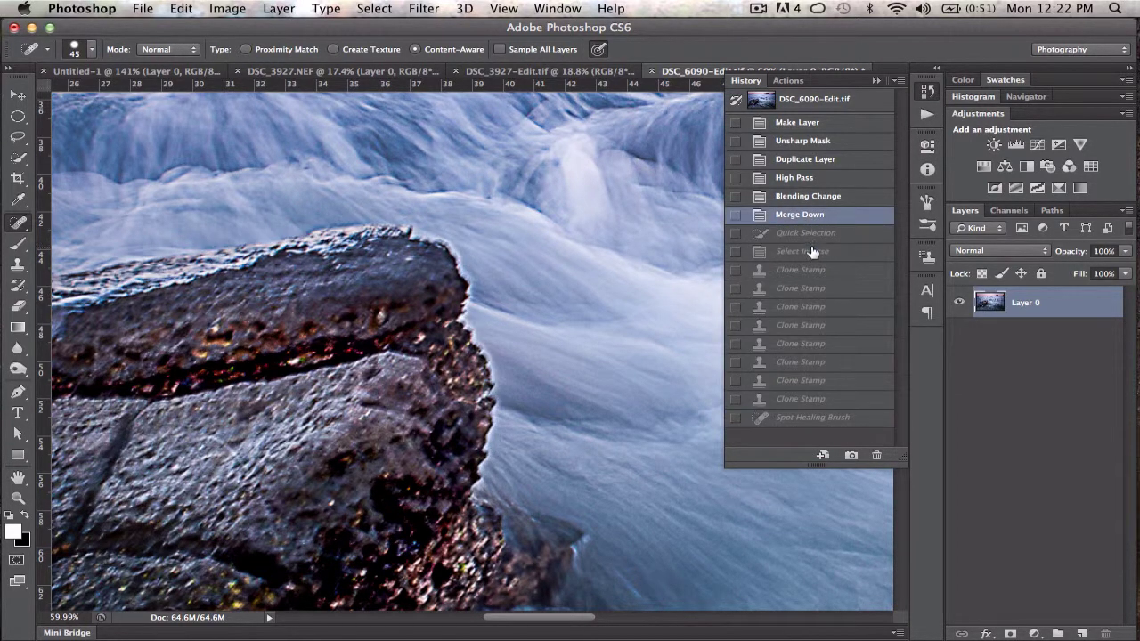
{"action": "left_click", "coordinate": [819, 419]}
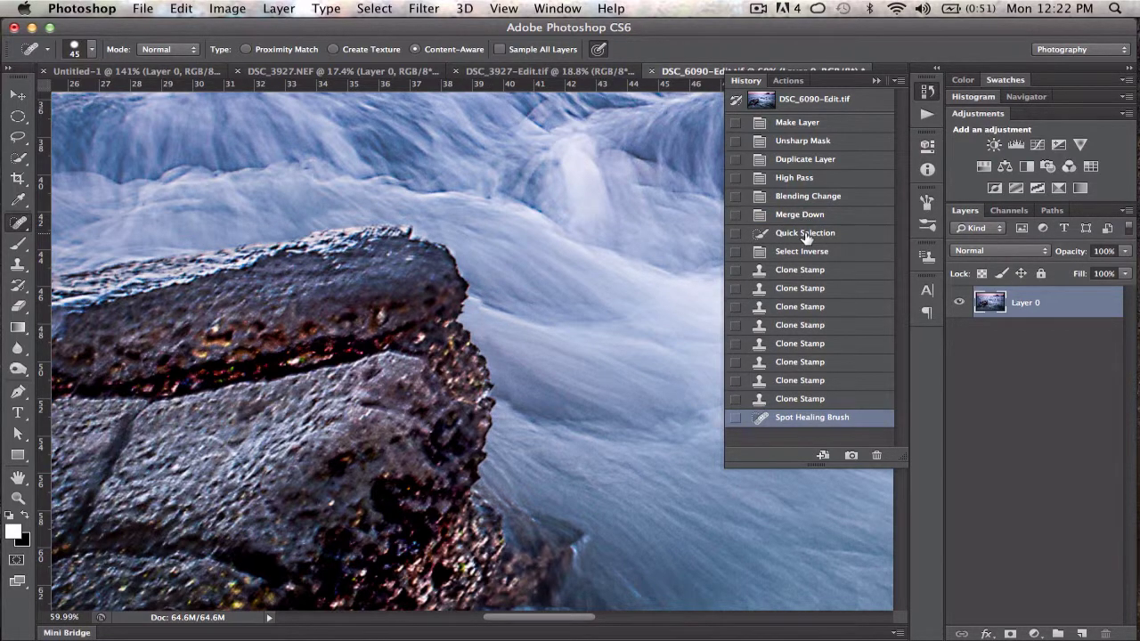
{"action": "left_click", "coordinate": [806, 235]}
{"action": "left_click", "coordinate": [795, 416]}
Heal the halo spots on the rock's right edge and a water blemish below with a 60 px brush.
{"action": "left_click_drag", "start_coordinate": [485, 303], "coordinate": [494, 325]}
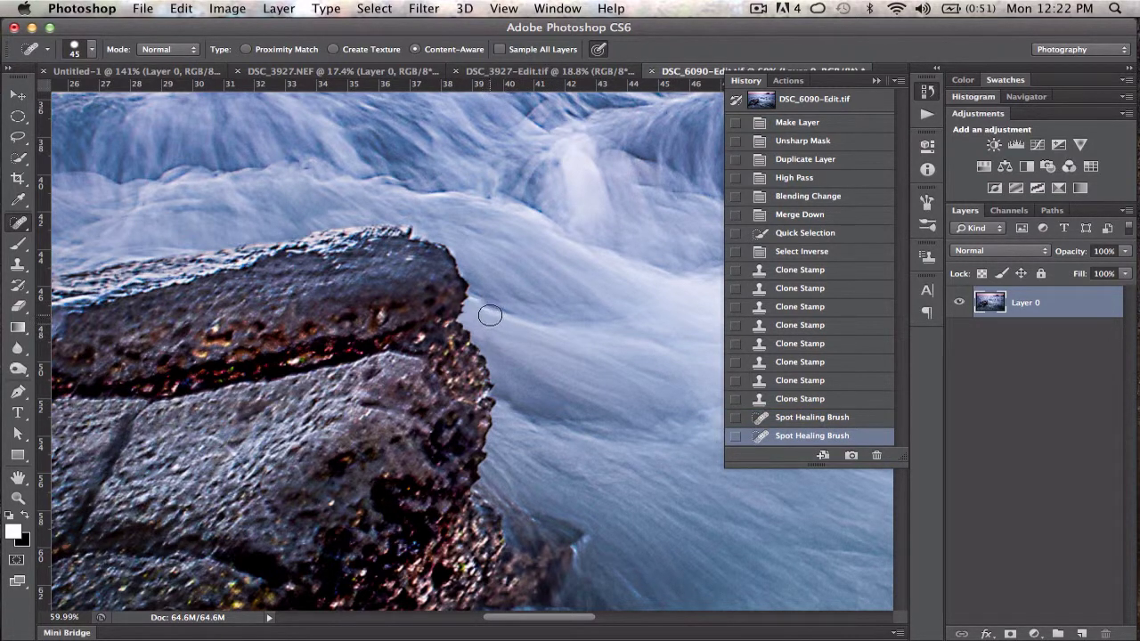
{"action": "key", "text": "bracketright"}
{"action": "key", "text": "bracketright"}
{"action": "left_click", "coordinate": [487, 301]}
{"action": "left_click", "coordinate": [481, 302]}
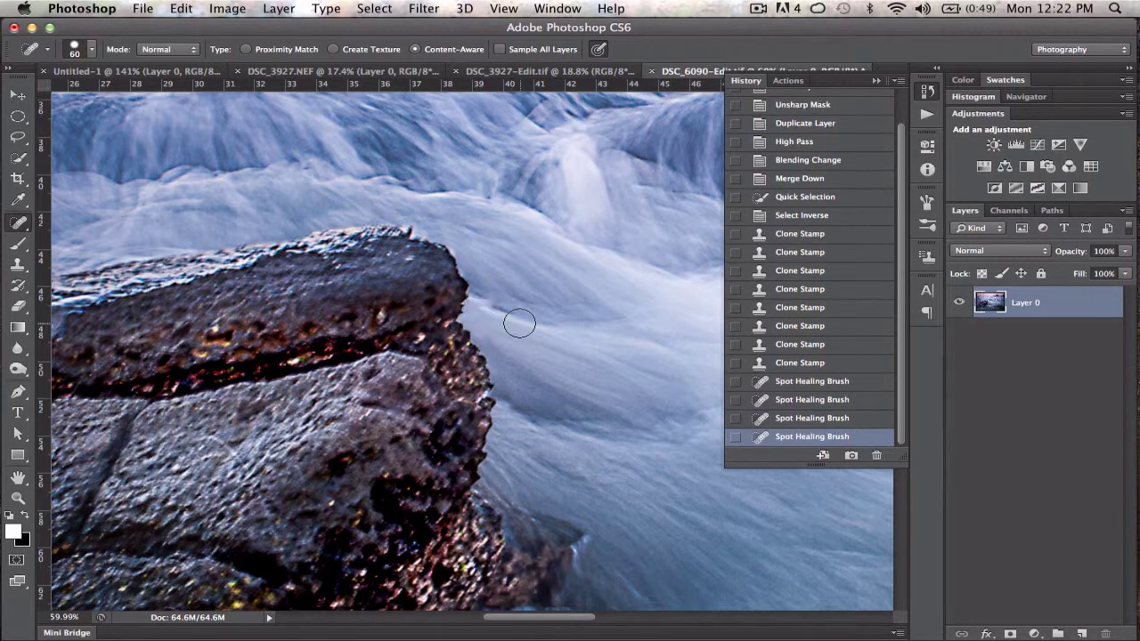
{"action": "left_click", "coordinate": [503, 307]}
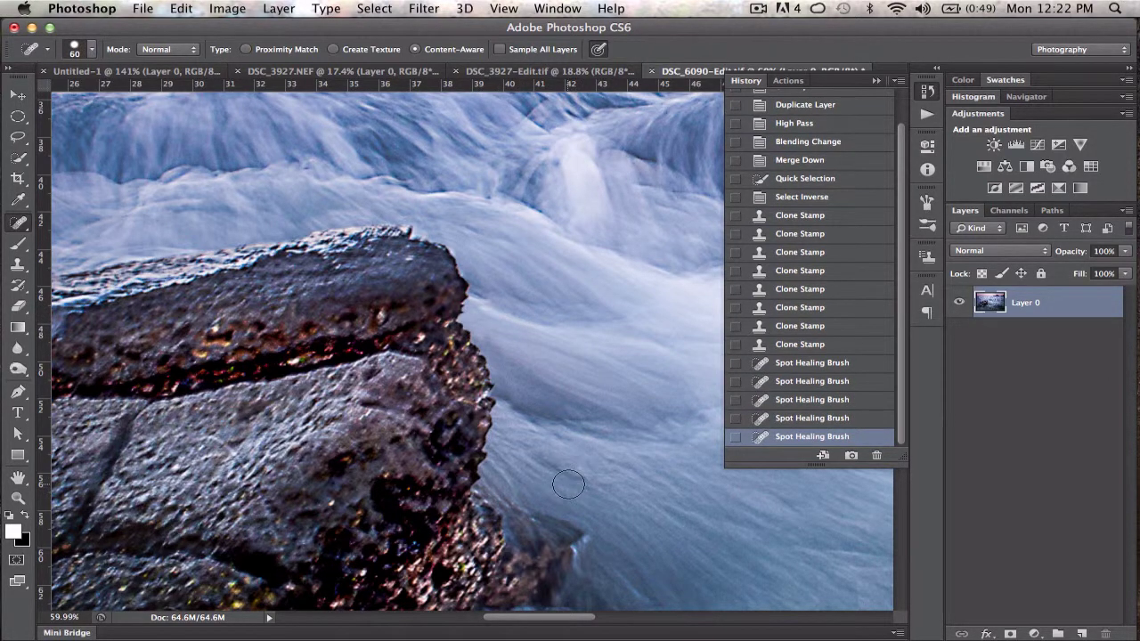
{"action": "left_click", "coordinate": [526, 414]}
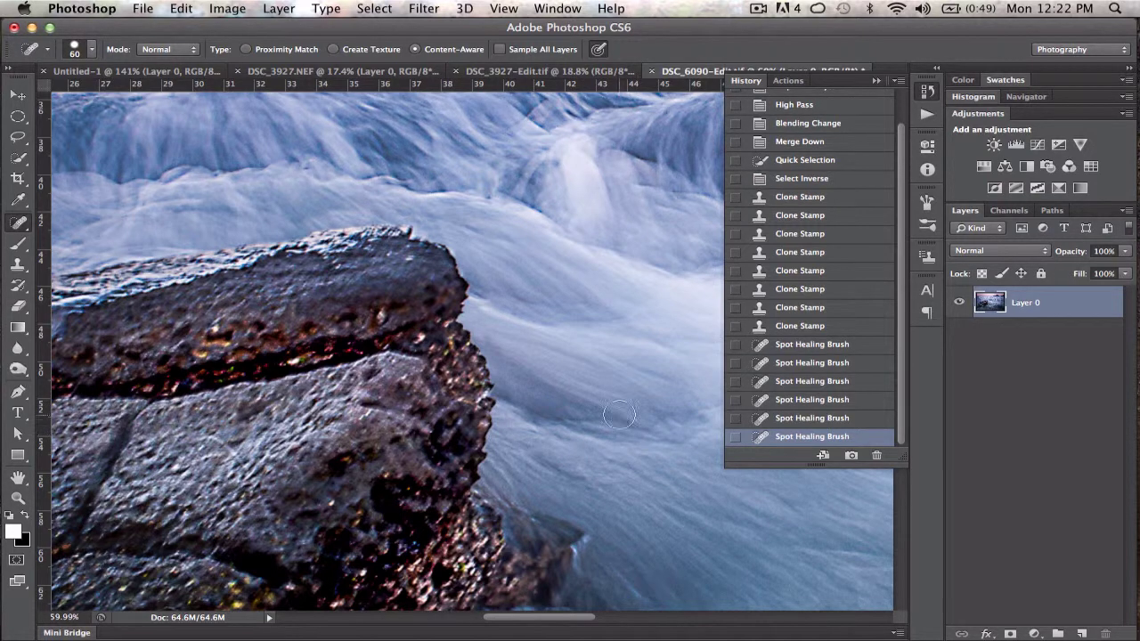
{"action": "left_click", "coordinate": [494, 301]}
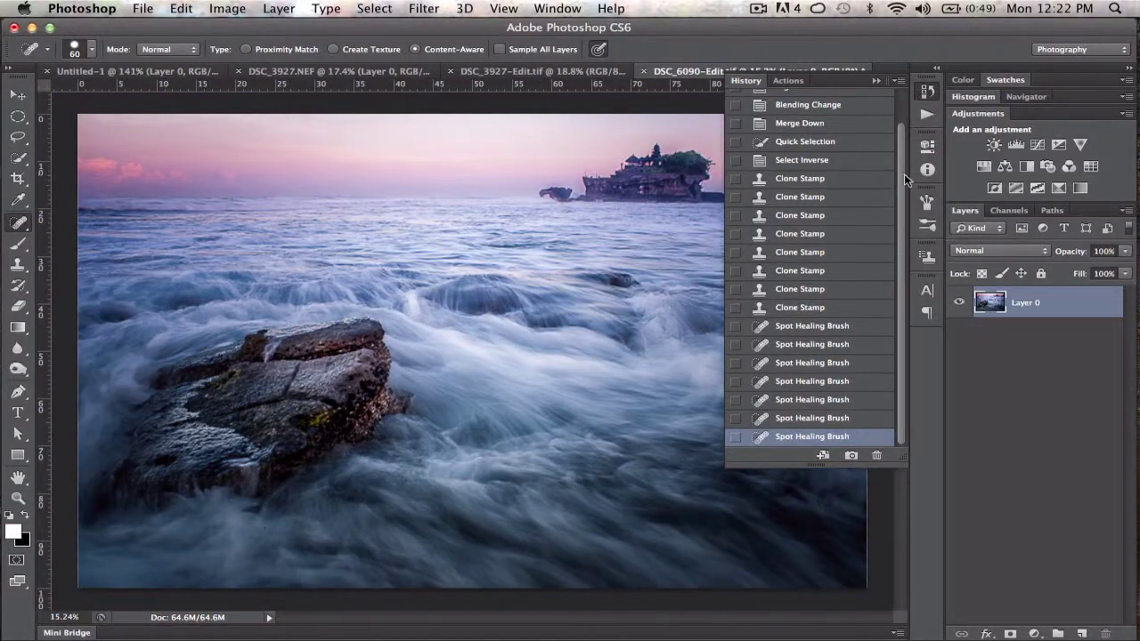
{"action": "left_click_drag", "start_coordinate": [904, 174], "coordinate": [896, 150]}
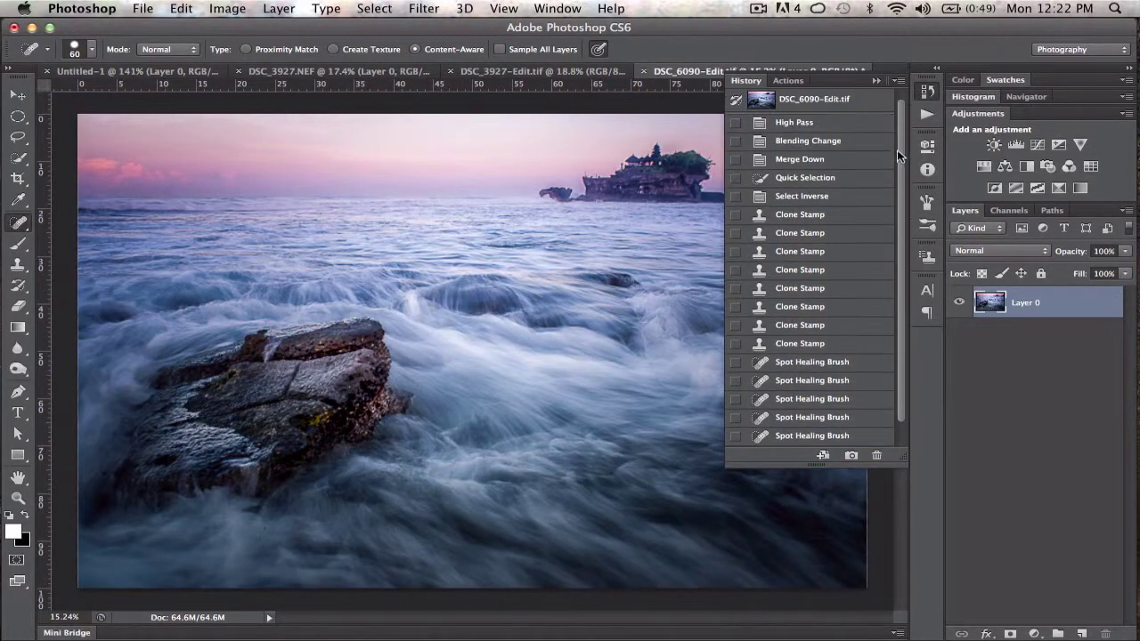